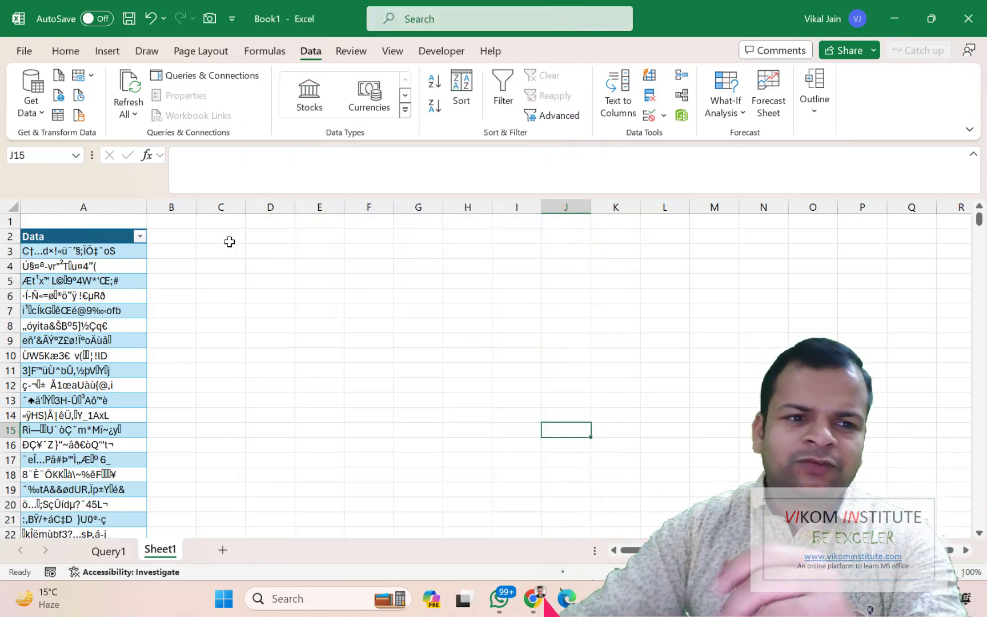
Load the Data table on Sheet1 into the Power Query Editor and remove its Changed Type step
drag(109, 238, 93, 416)
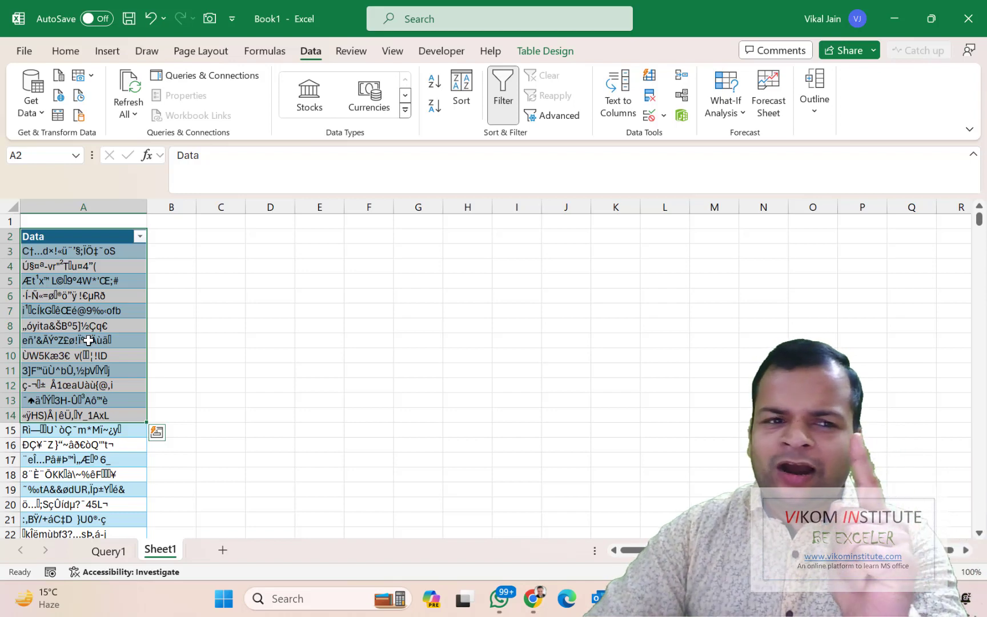
click(70, 280)
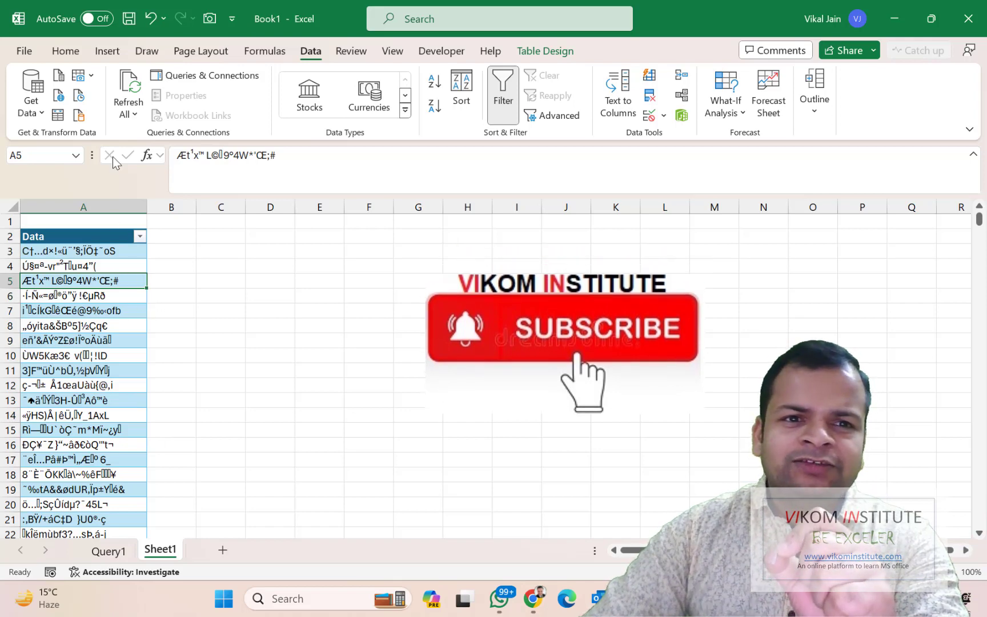
click(58, 118)
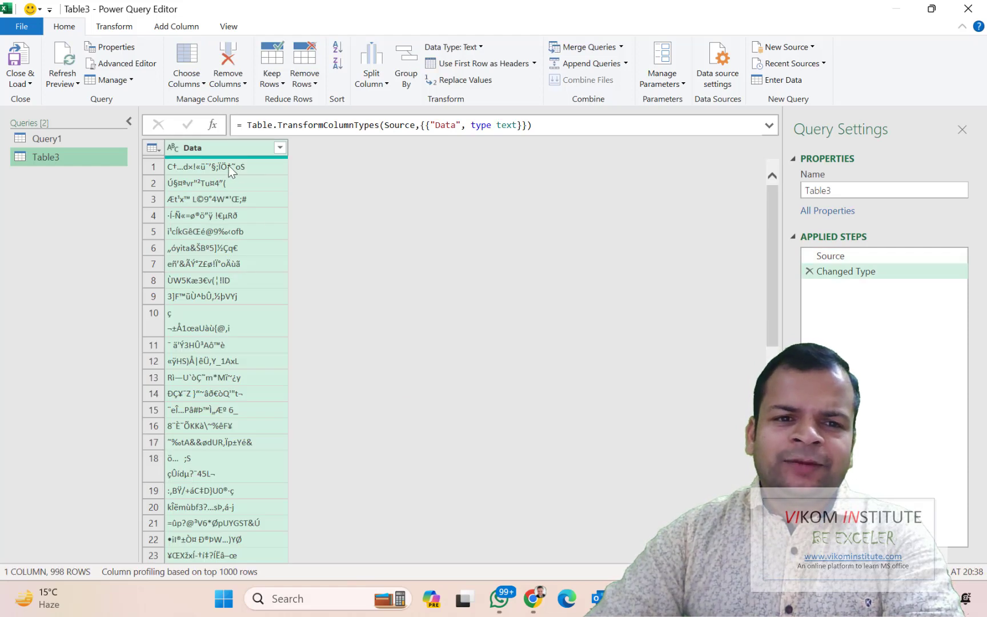
click(809, 271)
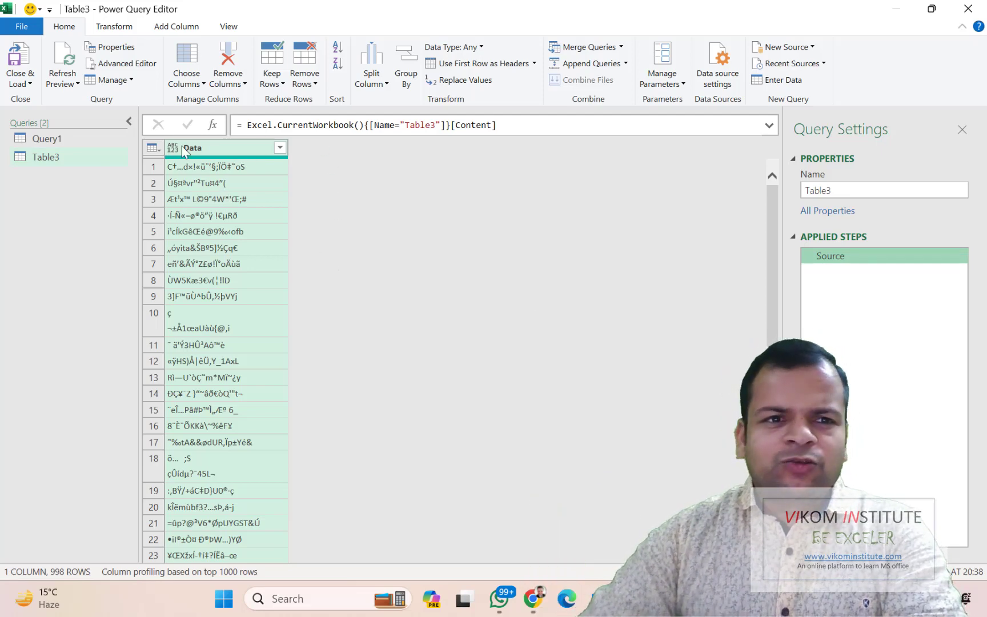
Start a custom column and name it "Capital Letters"
click(172, 29)
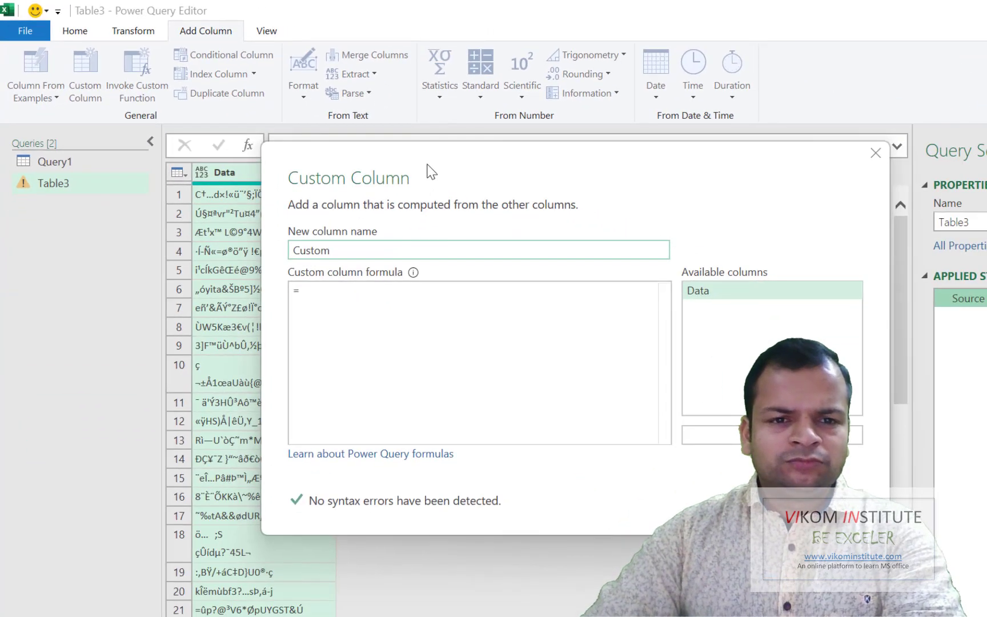
drag(431, 161, 602, 148)
drag(534, 236, 456, 243)
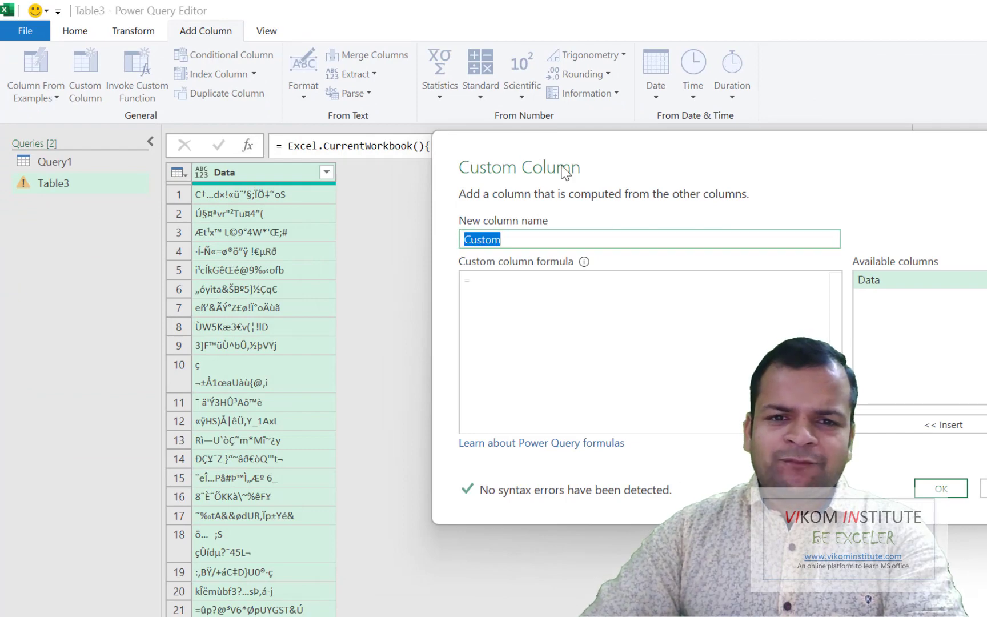
drag(576, 145, 539, 221)
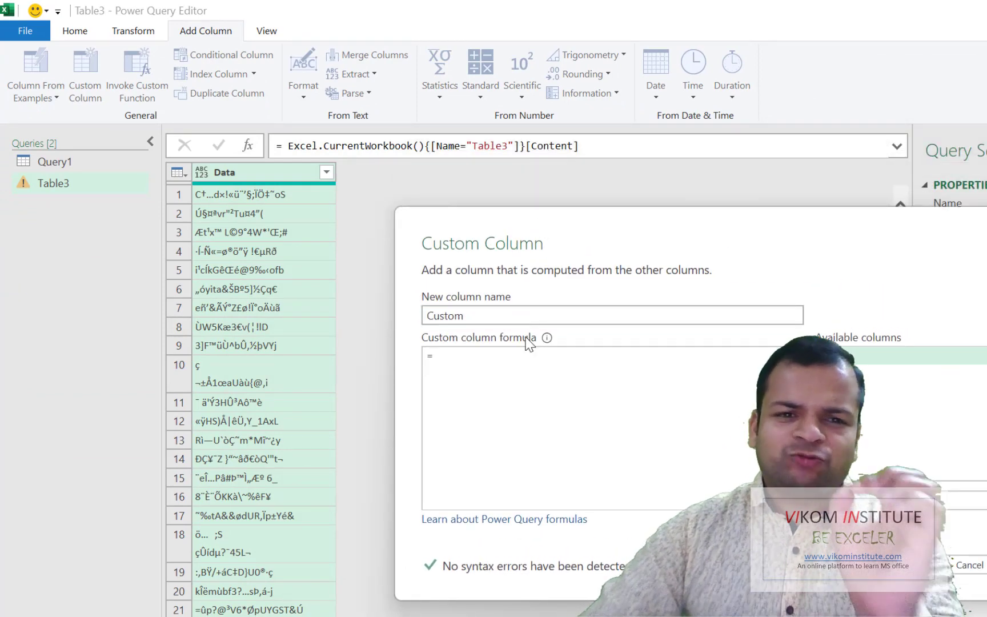
drag(502, 317, 420, 327)
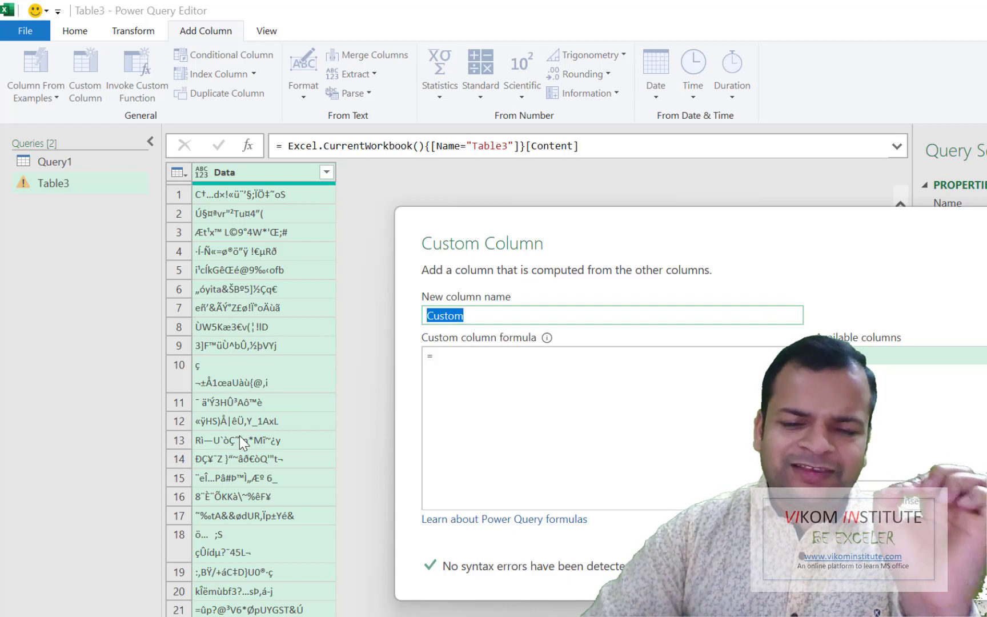
text(Capital Letters)
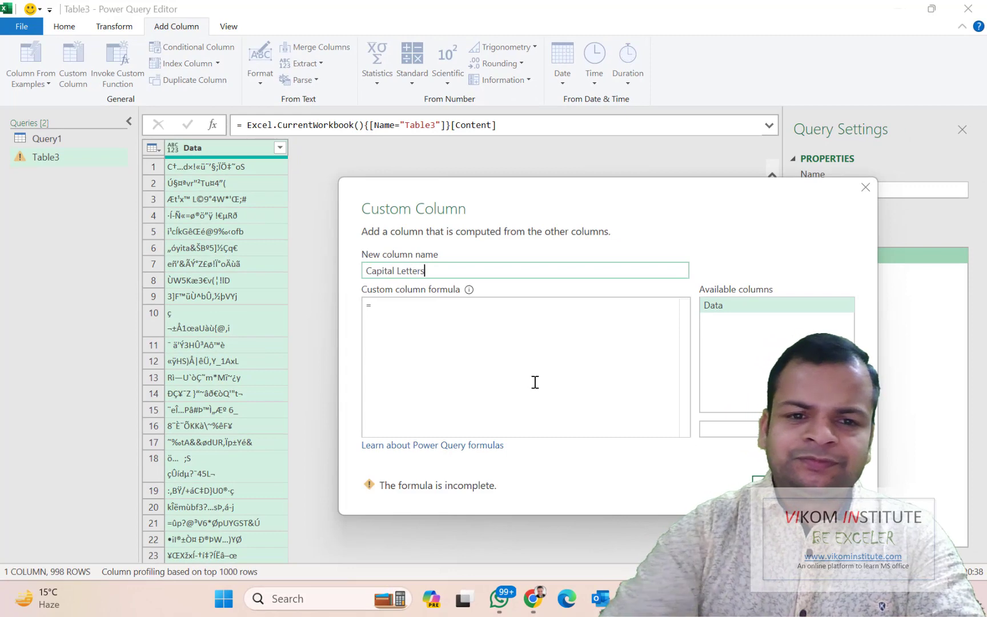
Begin the Capital Letters column formula with the Text.Select function
click(415, 308)
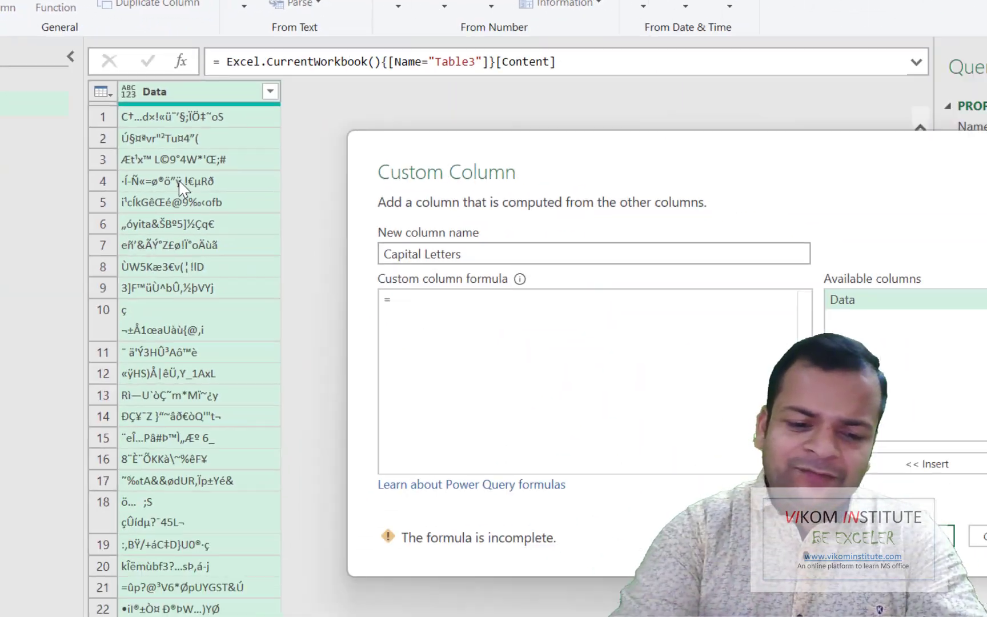
text(Text)
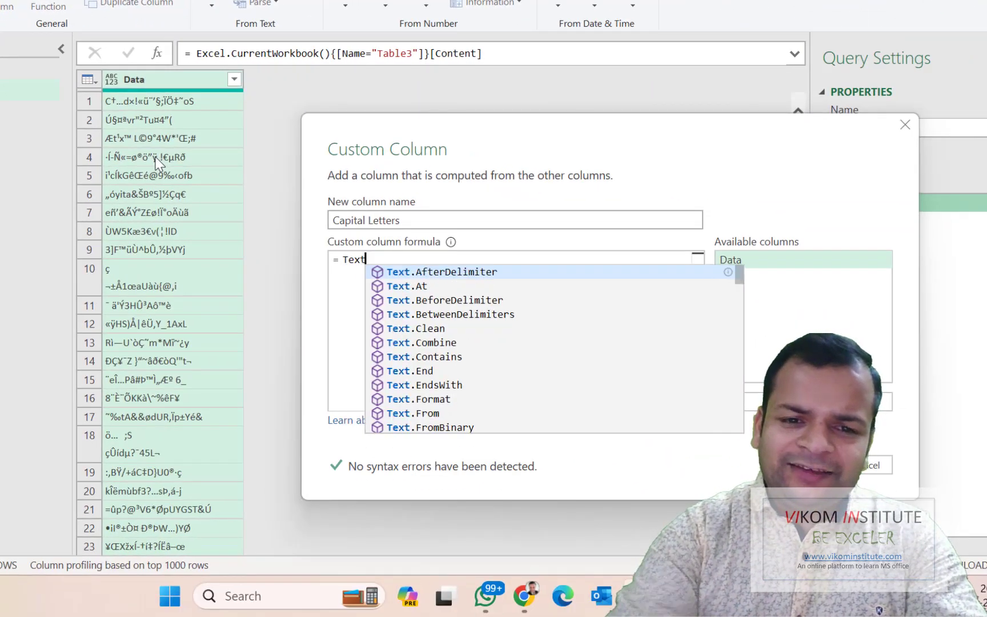
text(.sele)
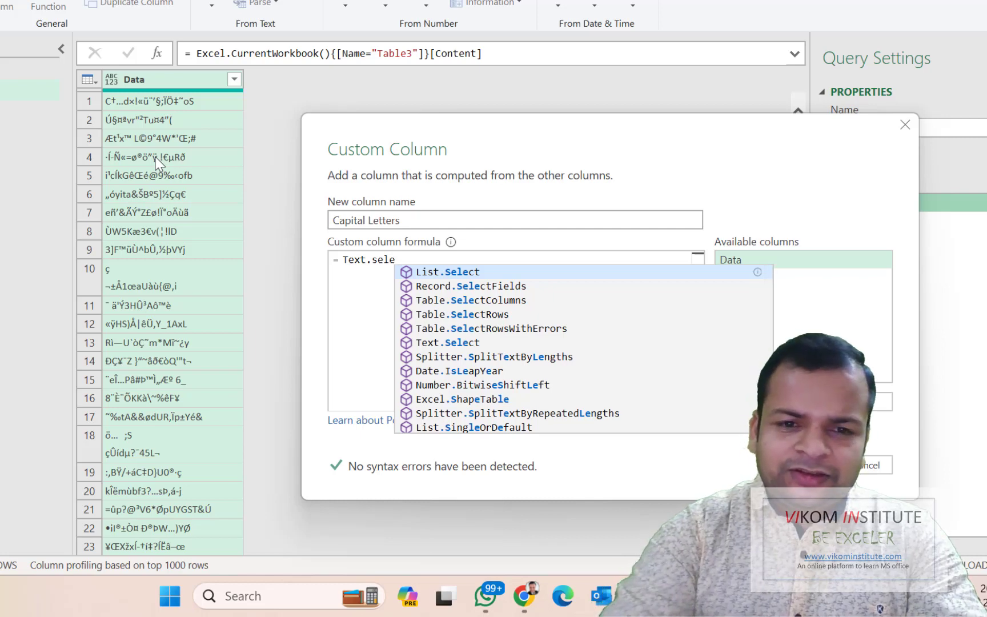
text(ct)
key(Down)
key(Down)
key(Down)
key(Down)
key(Down)
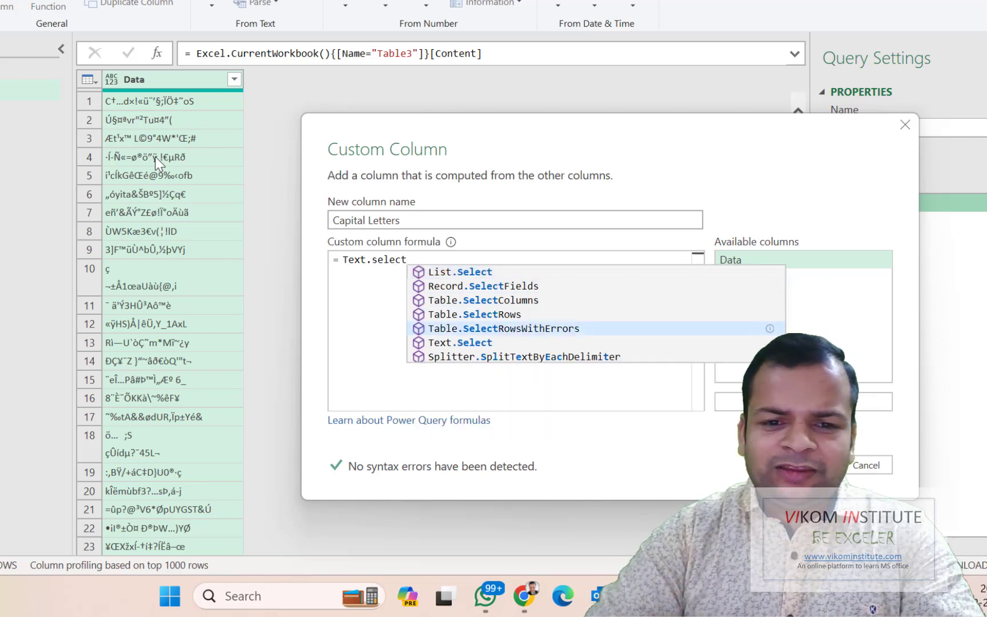
key(Tab)
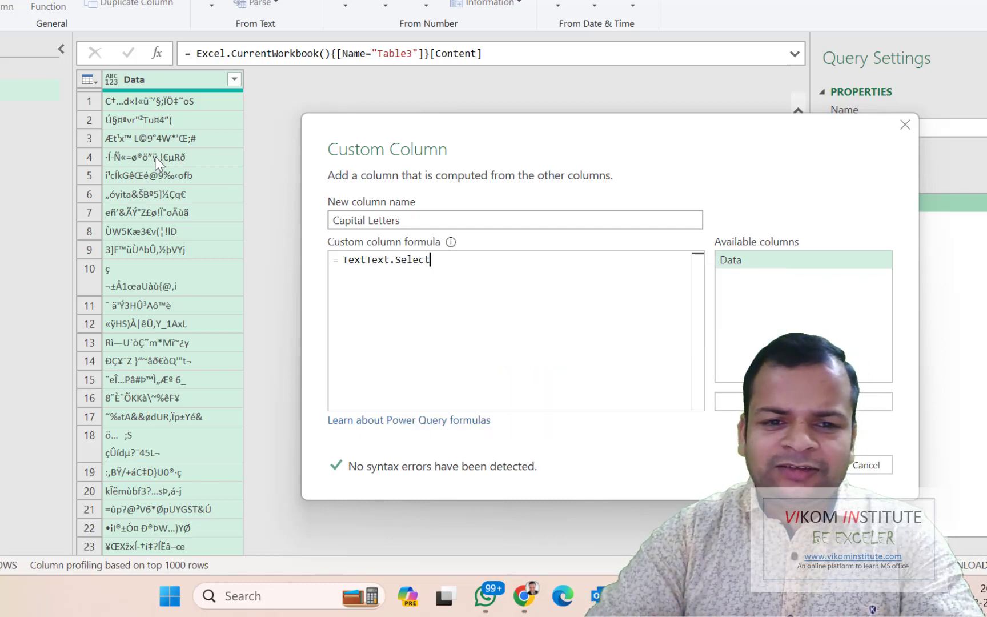
click(367, 258)
key(BackSpace)
key(BackSpace)
key(BackSpace)
key(BackSpace)
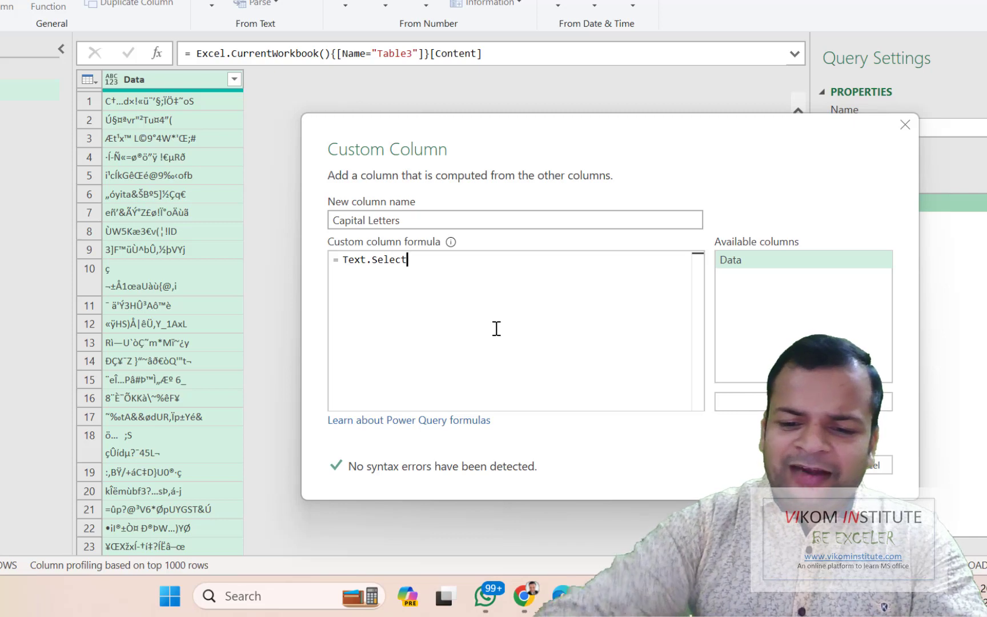
Complete the formula as Text.Select([Data],{"A".."Z"}) and add the Capital Letters column to the query
text(()
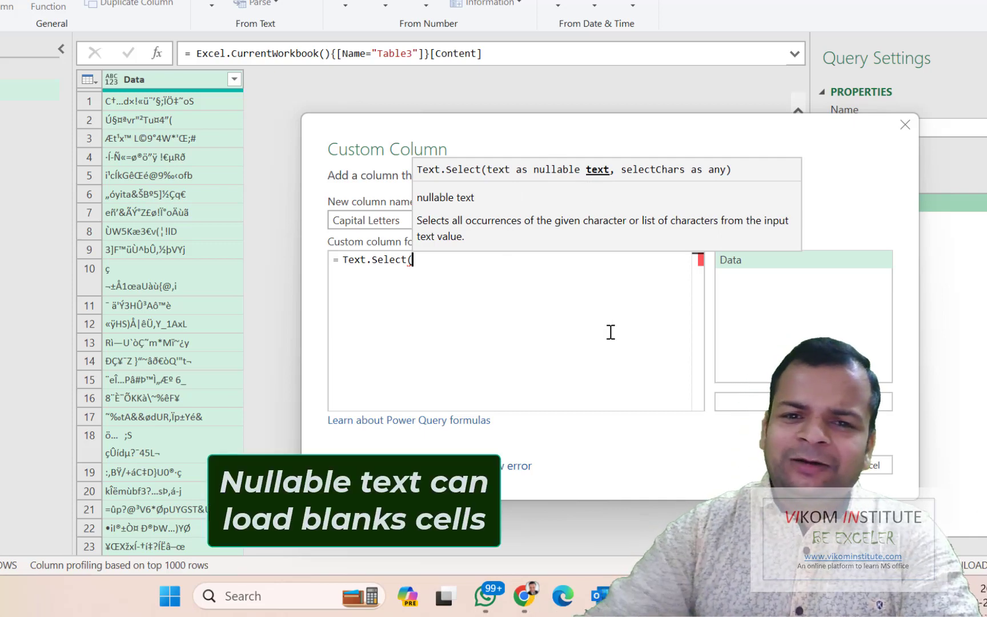
double_click(737, 260)
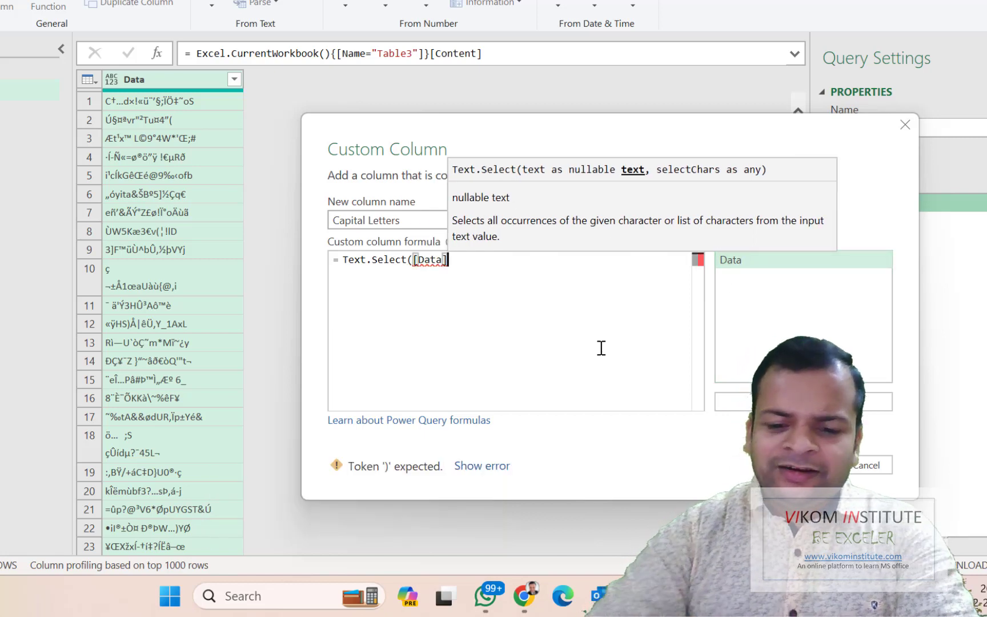
text(,)
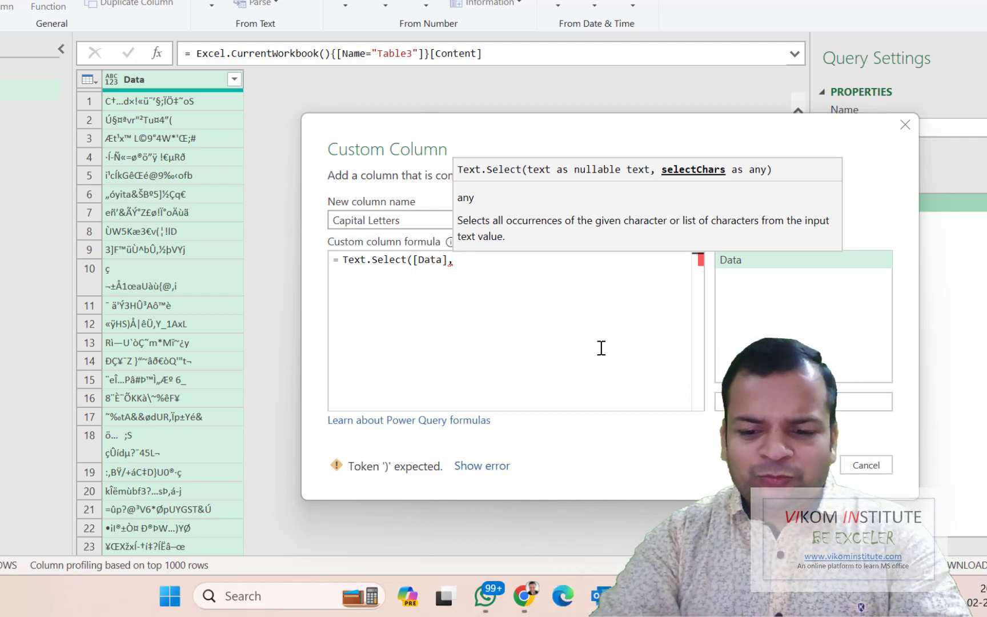
text({)
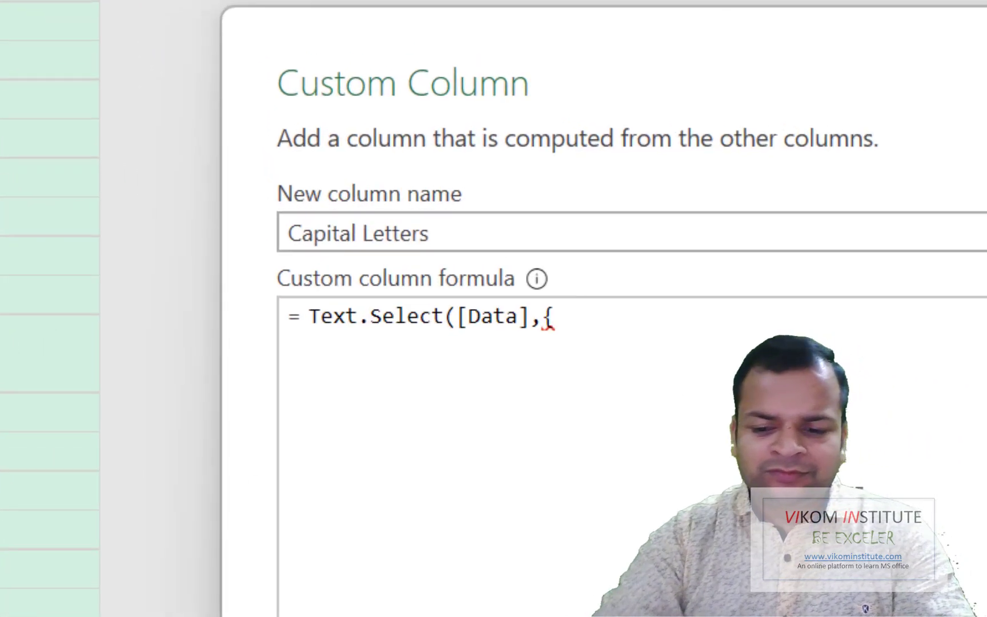
text("A")
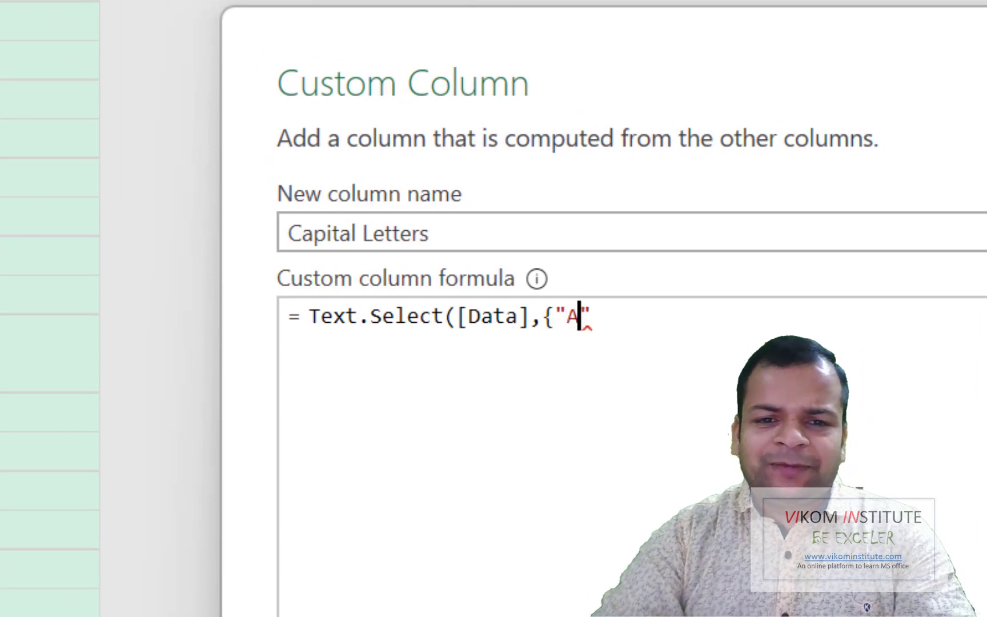
text(..)
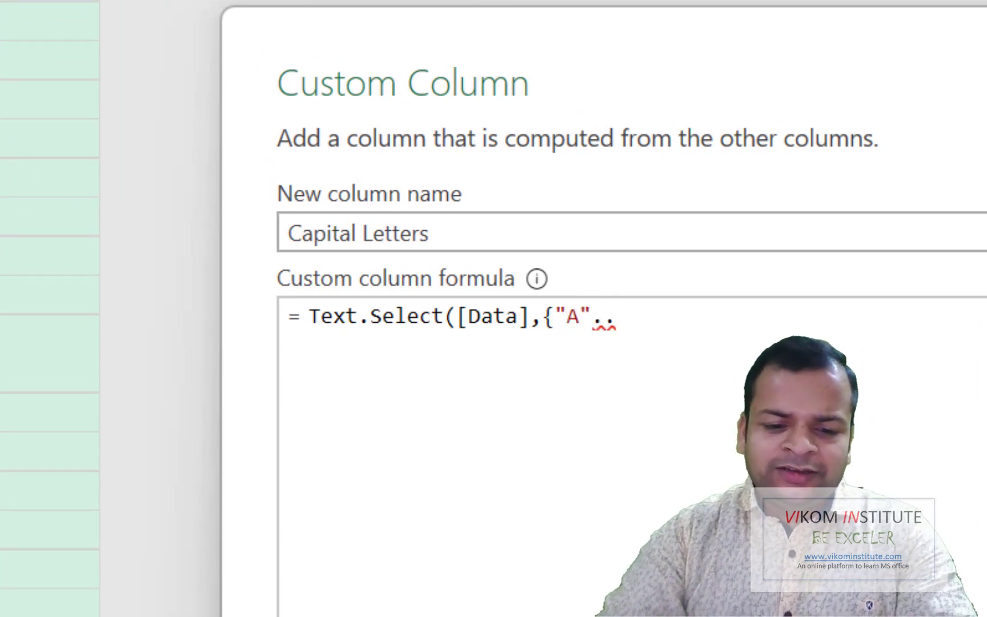
text("ZZ)
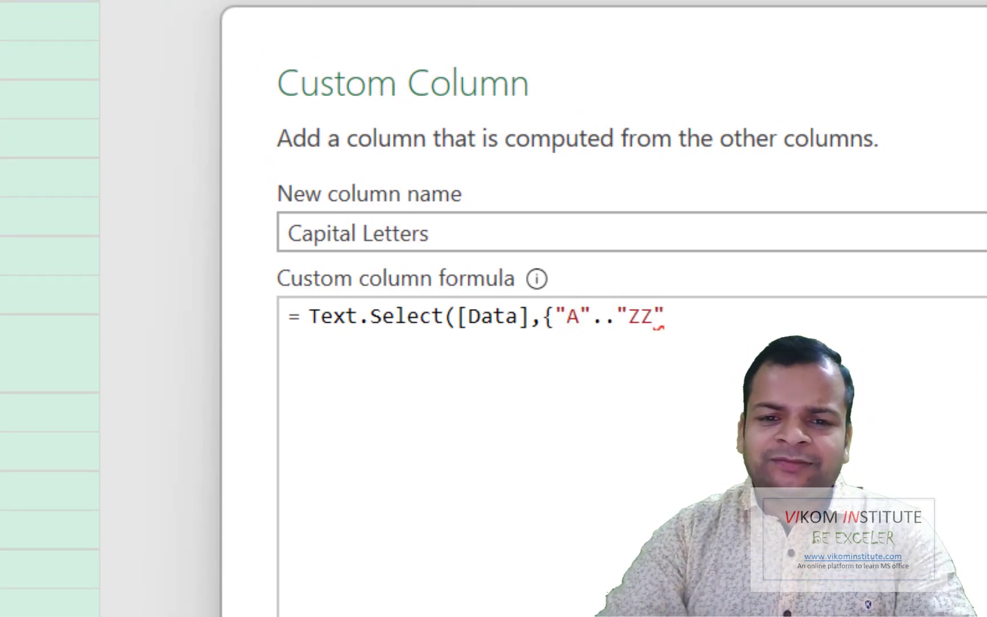
key(BackSpace)
key(Right)
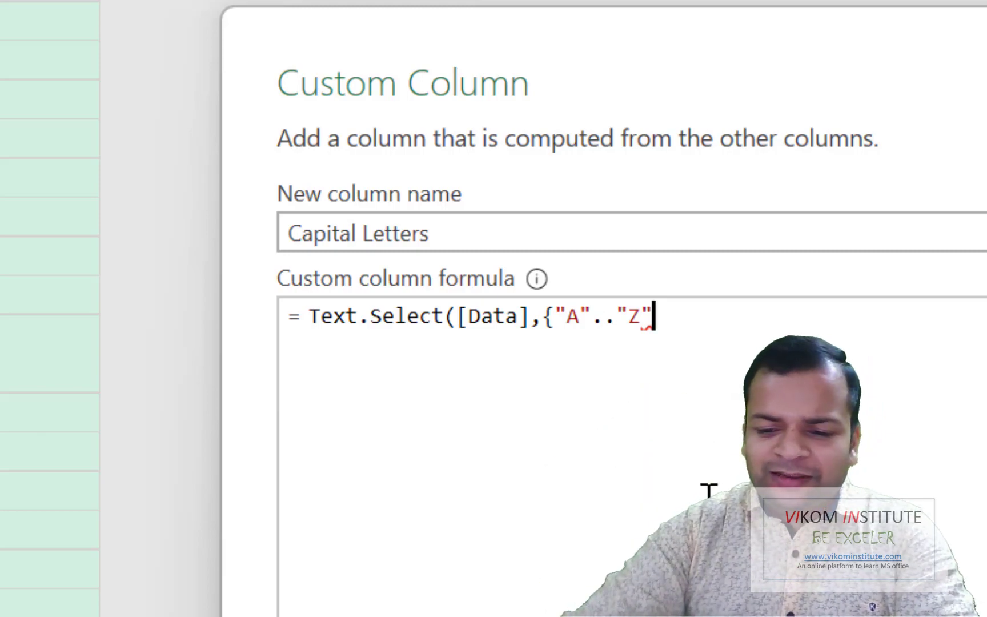
text(})
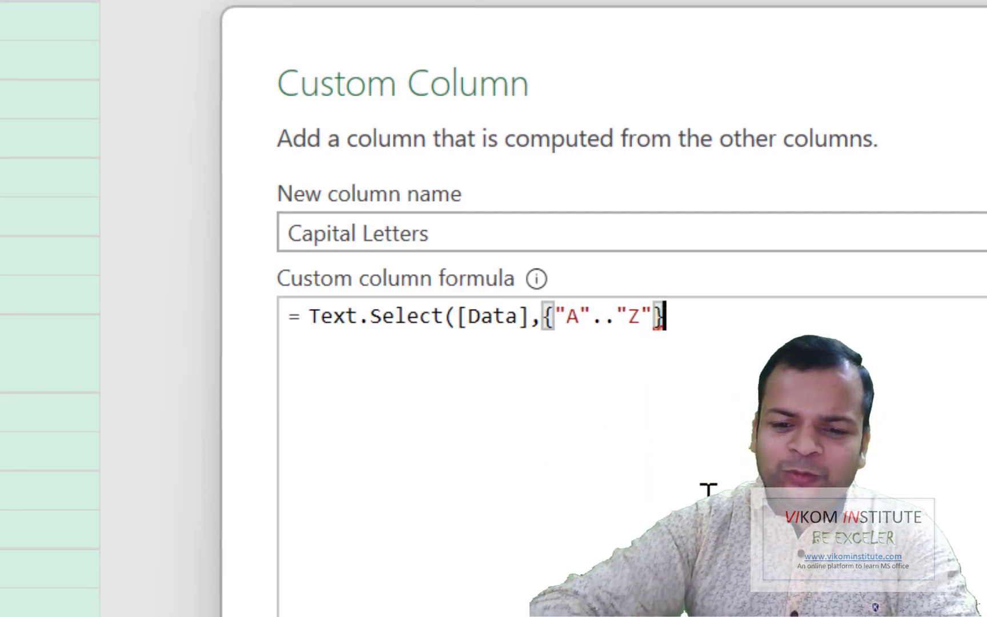
text())
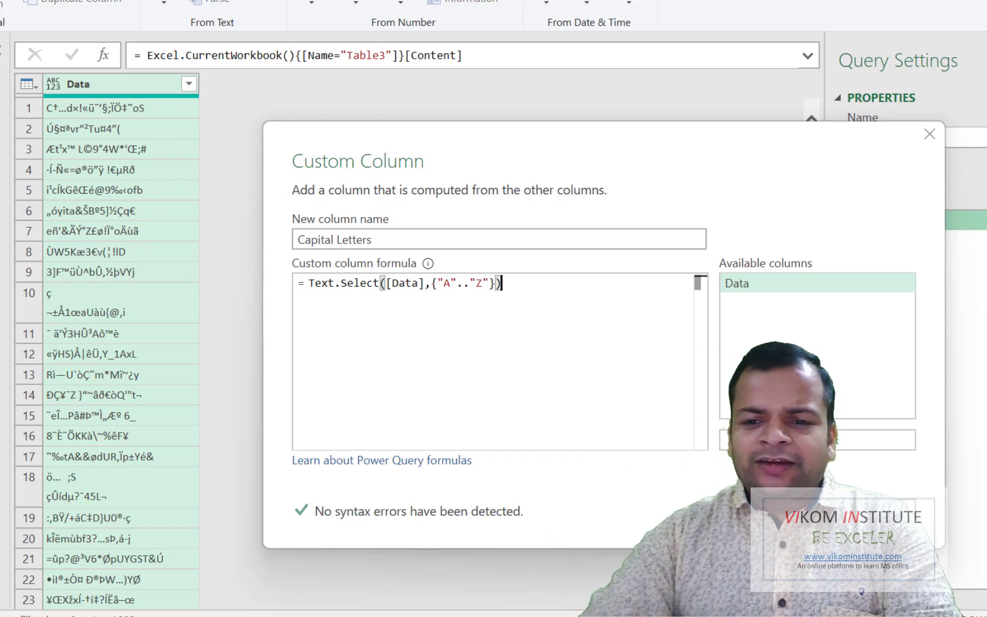
click(796, 512)
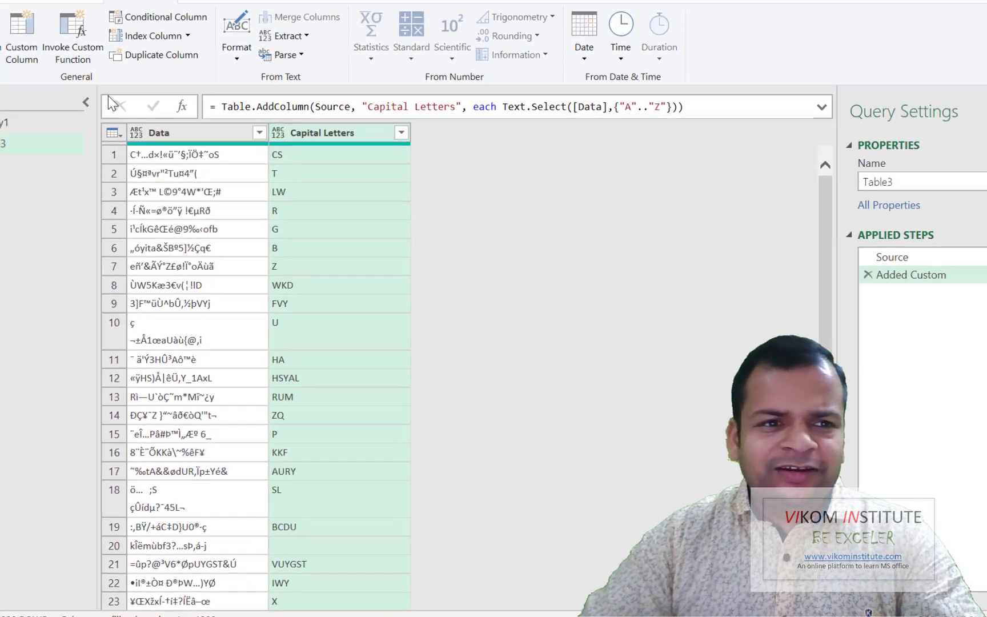
Start another custom column and name it "Small letters"
click(57, 74)
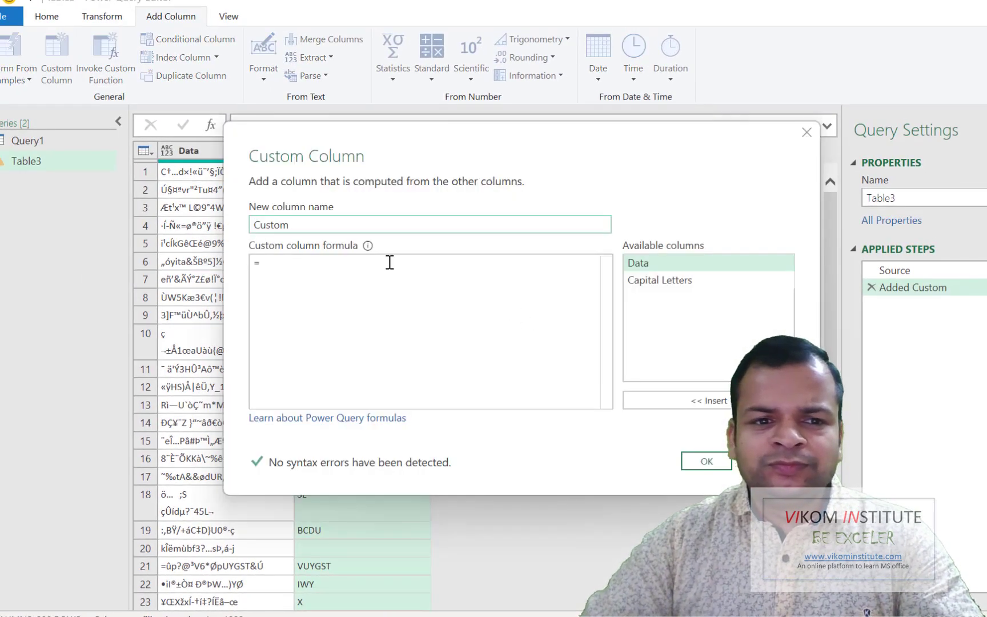
drag(370, 132, 481, 290)
drag(425, 373, 343, 375)
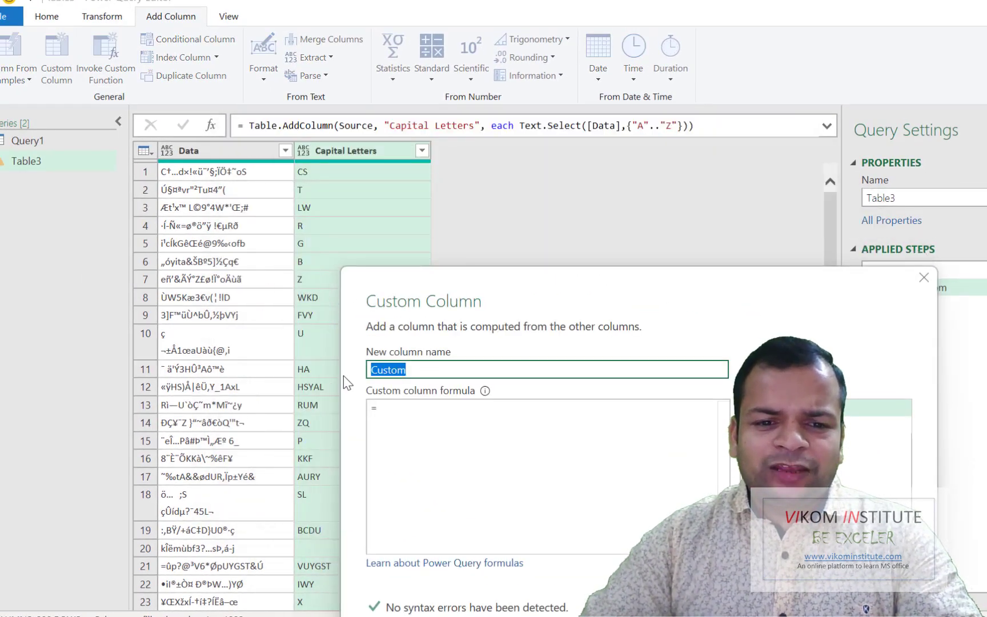
text(Small letters)
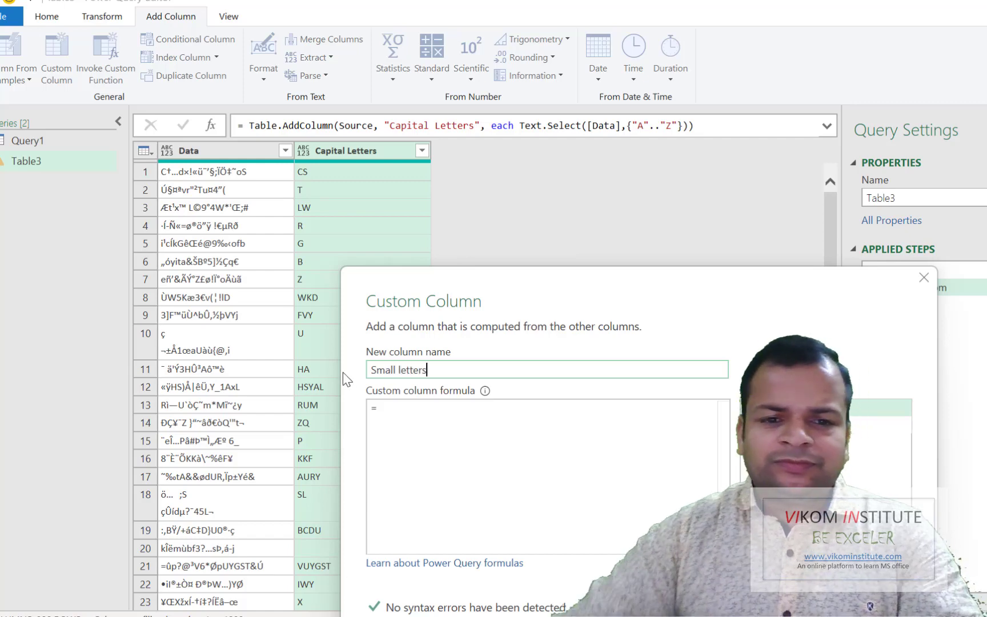
Begin the Small letters column formula with the Text.Select function
click(411, 406)
text(Text)
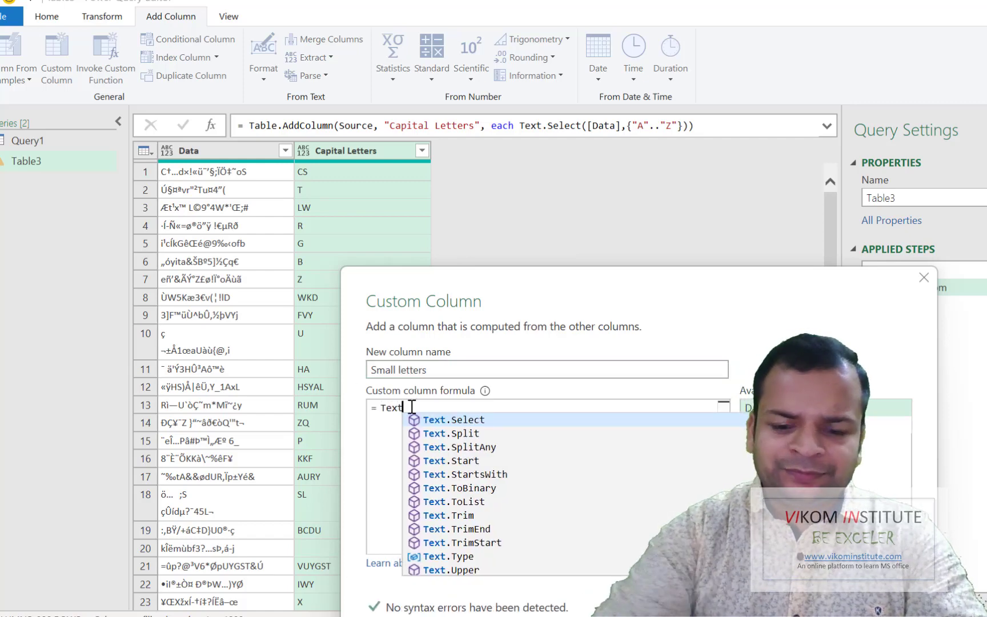
text(.)
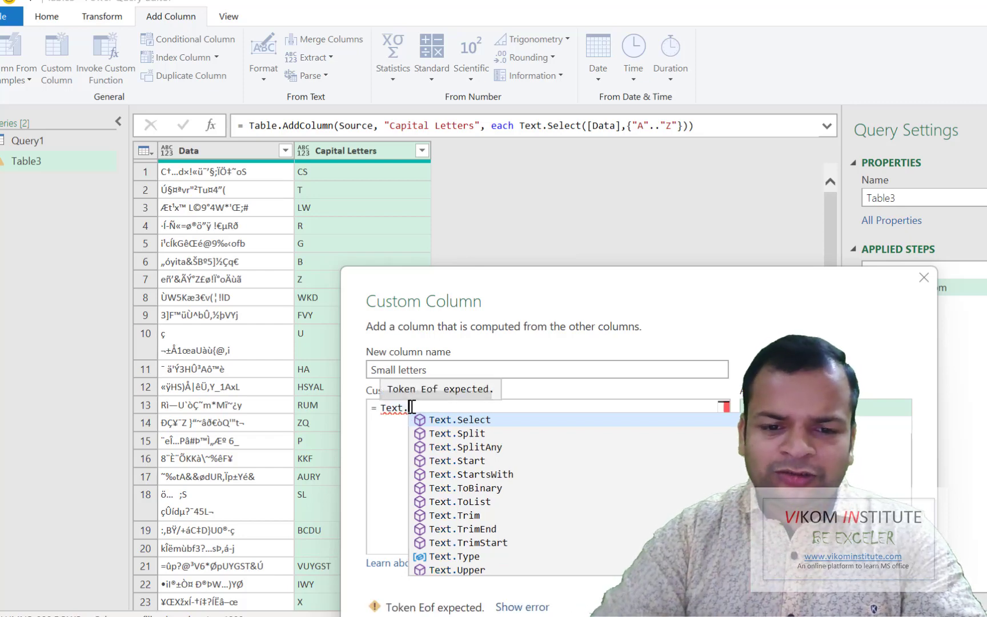
key(Tab)
key(Left)
key(Left)
key(Left)
key(Left)
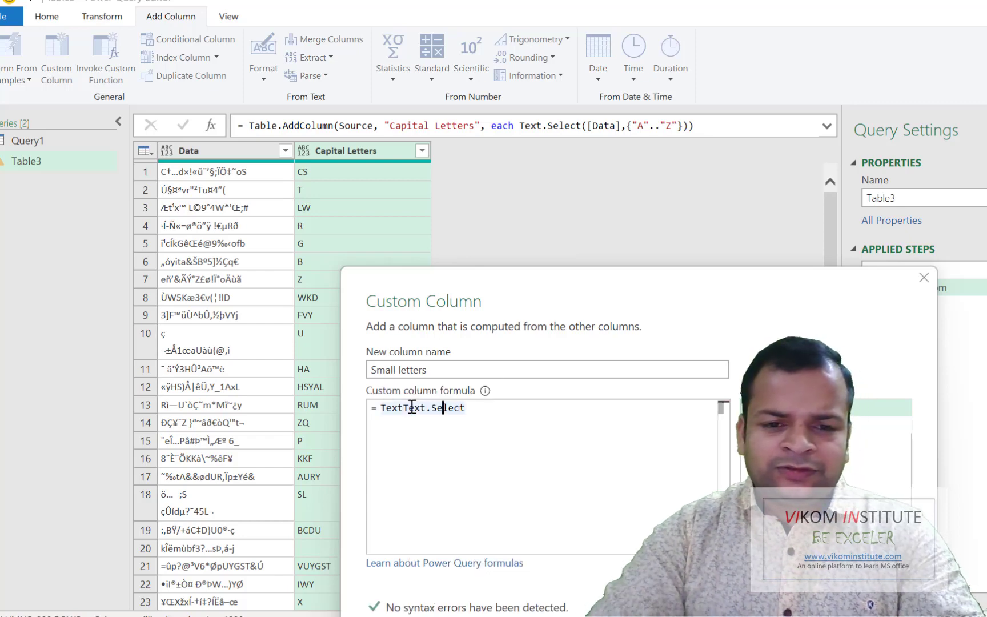
key(BackSpace)
key(BackSpace)
key(BackSpace)
key(BackSpace)
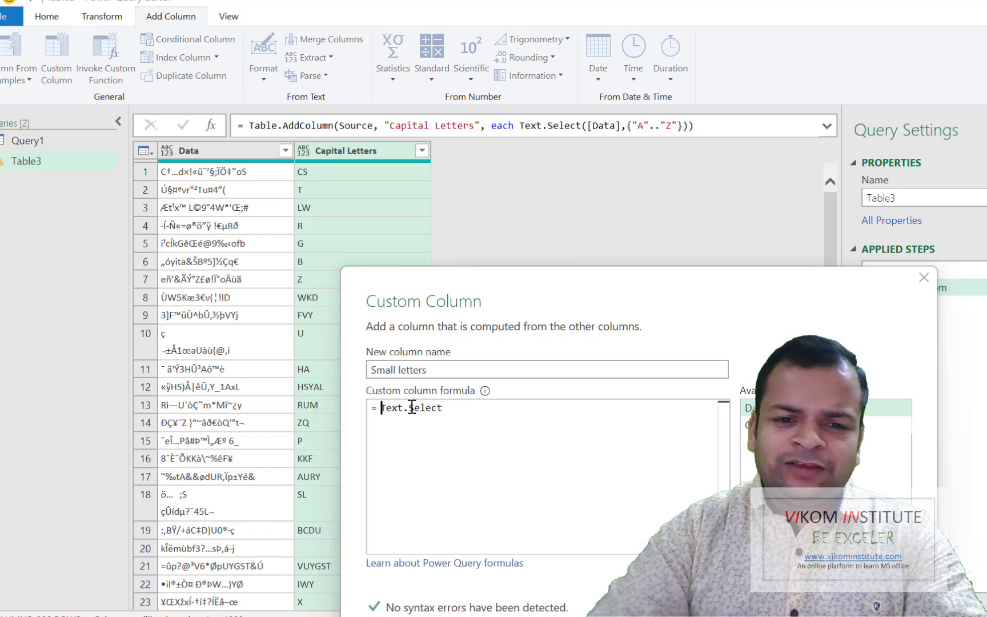
Complete the formula as Text.Select([Data],{"a".."z"}) and add the Small letters column to the query
key(Right)
text(()
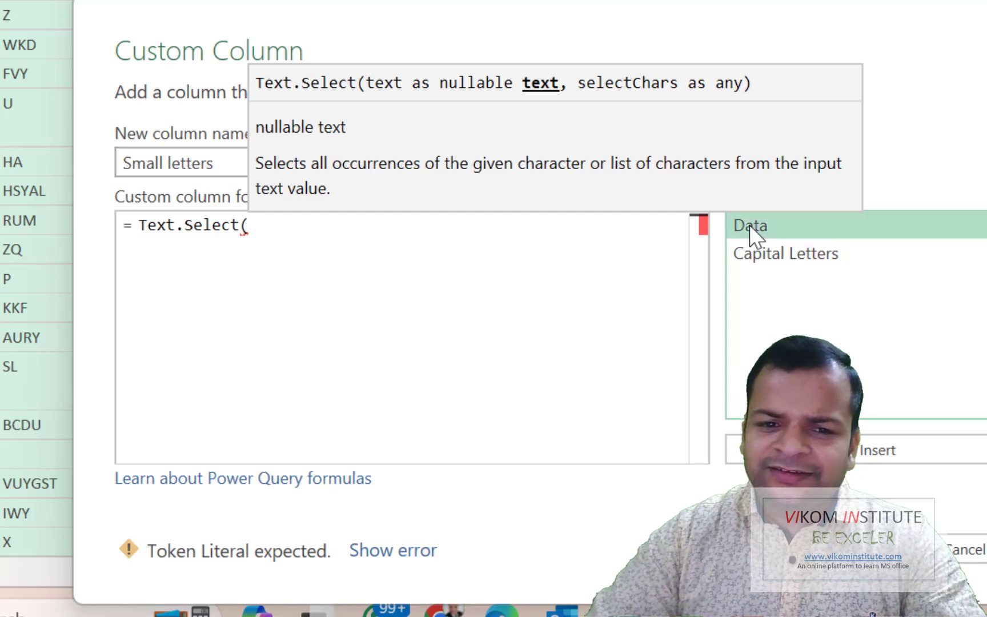
double_click(749, 225)
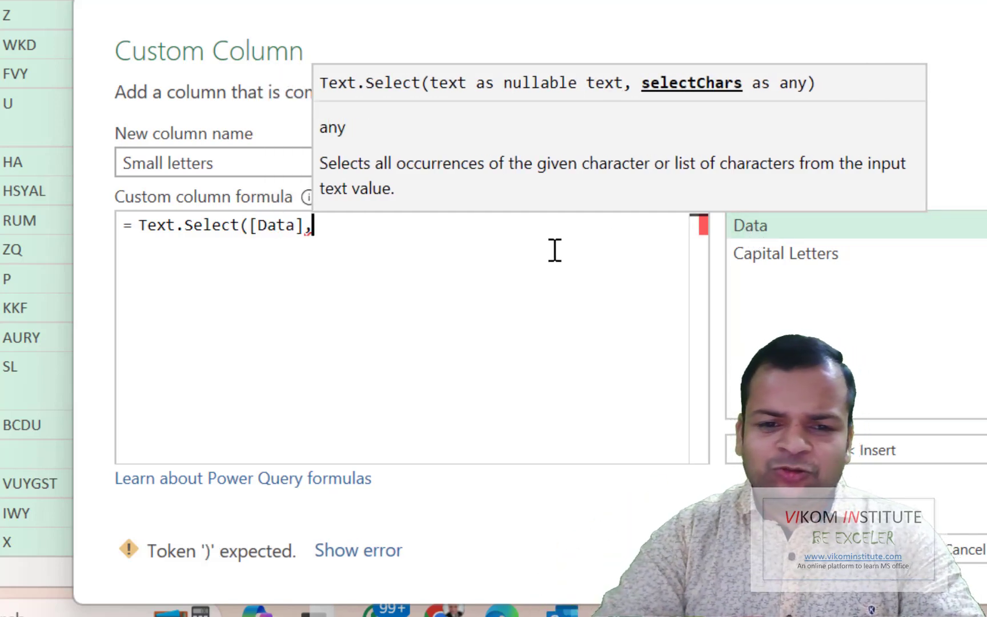
text(,{)
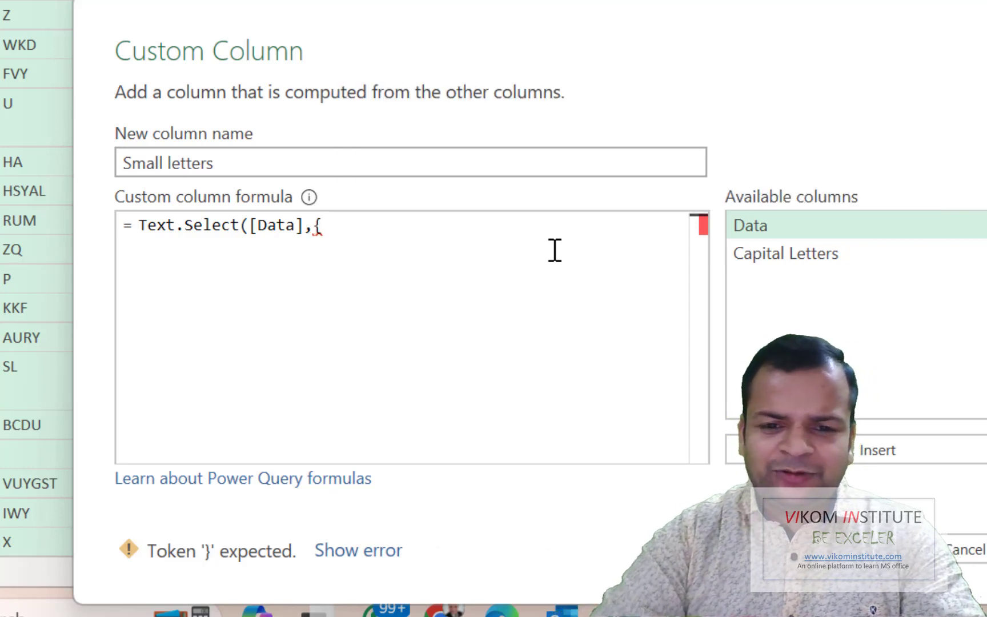
text("a")
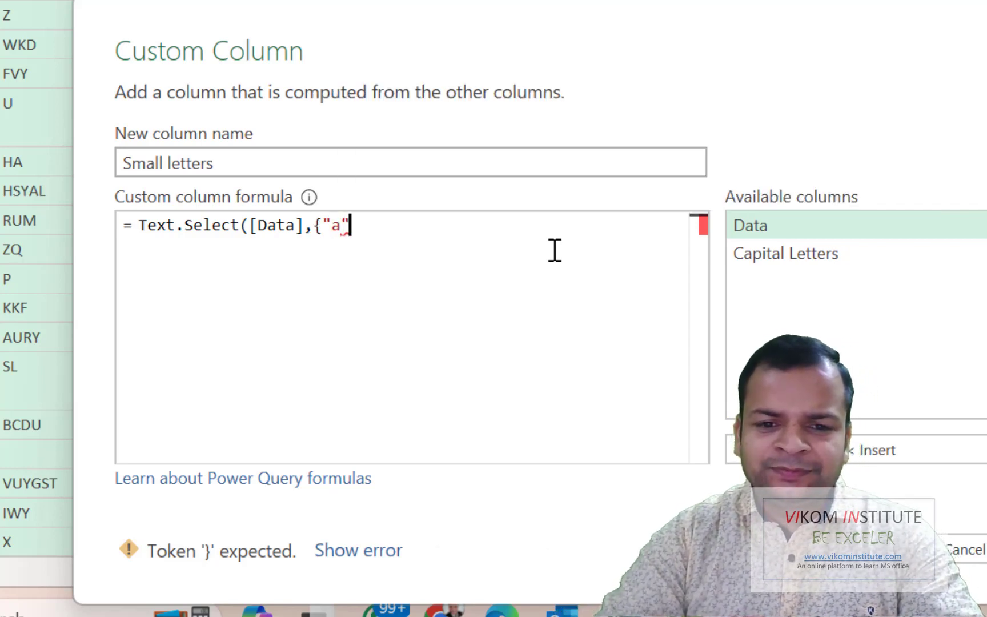
text(.."")
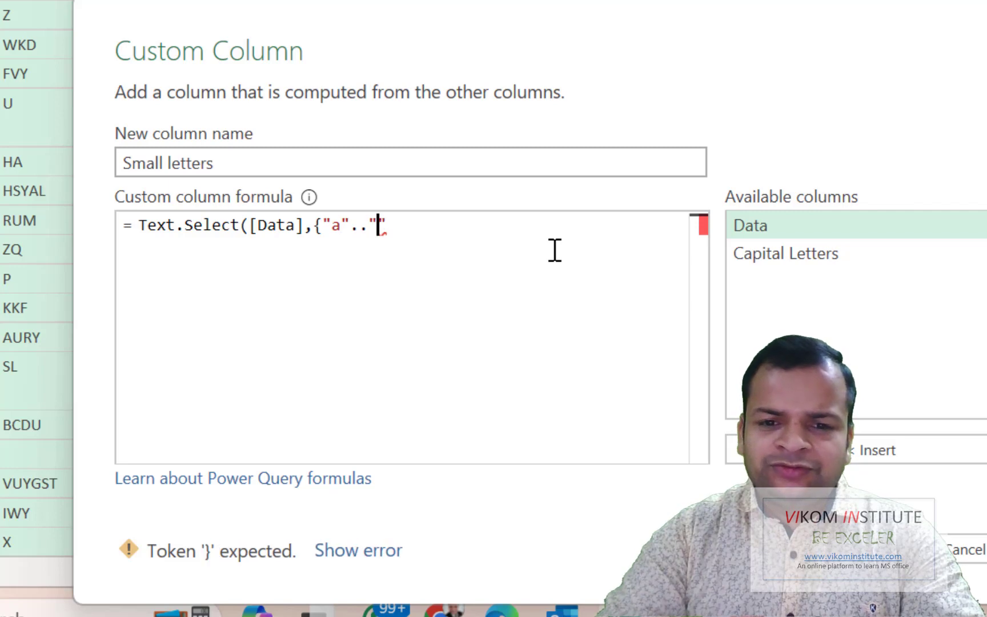
key(Left)
text(z)
key(Right)
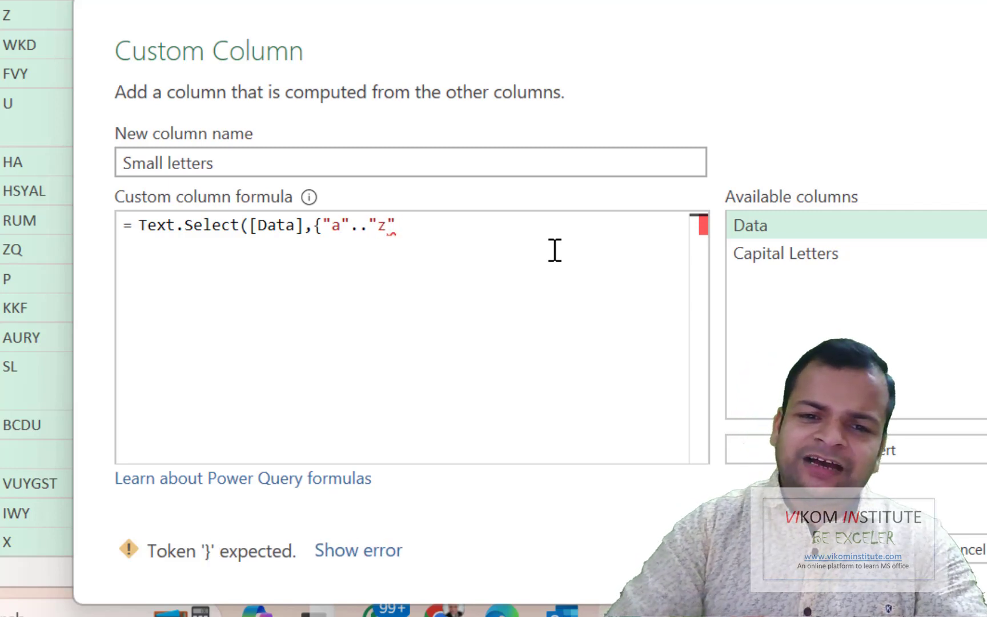
text(})
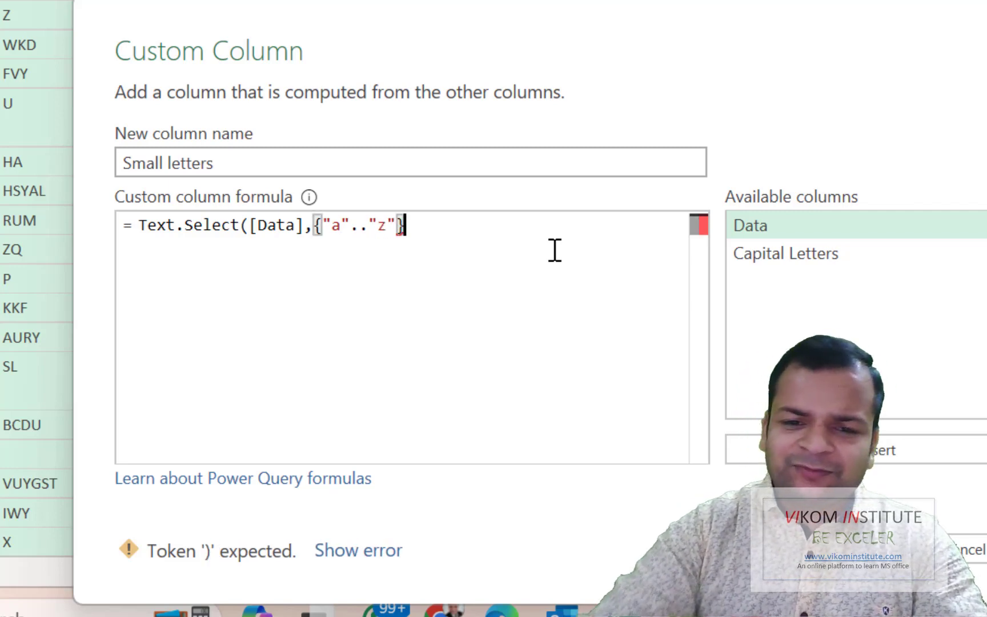
text())
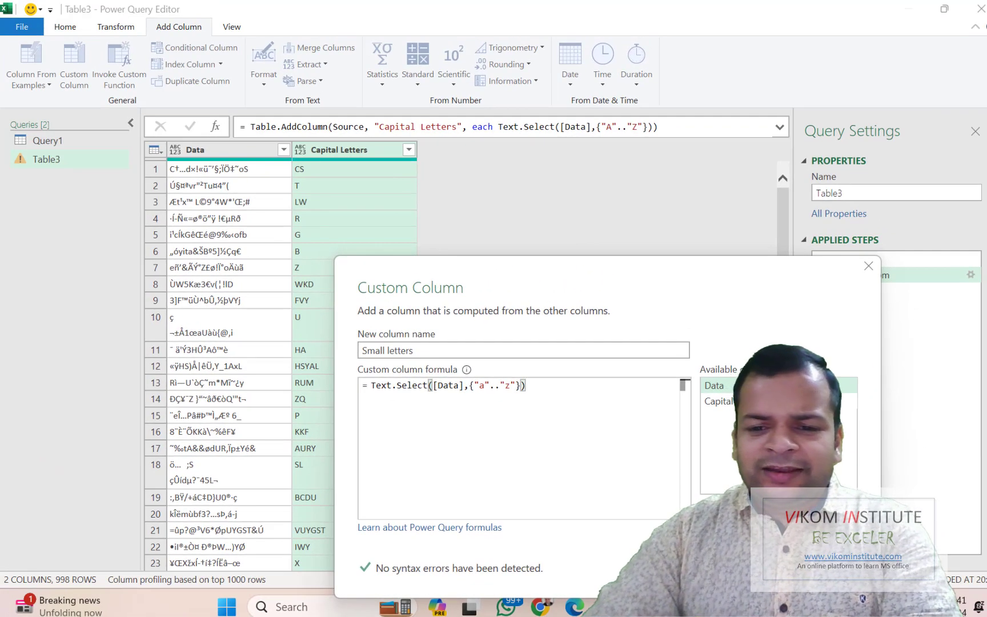
click(857, 559)
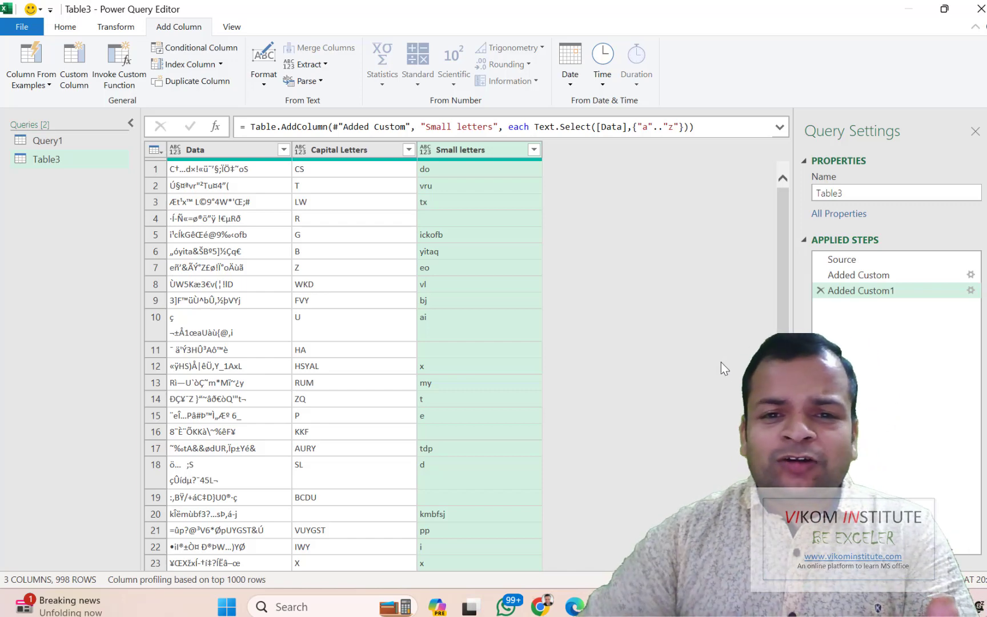
Start another custom column and name it "Text"
click(75, 75)
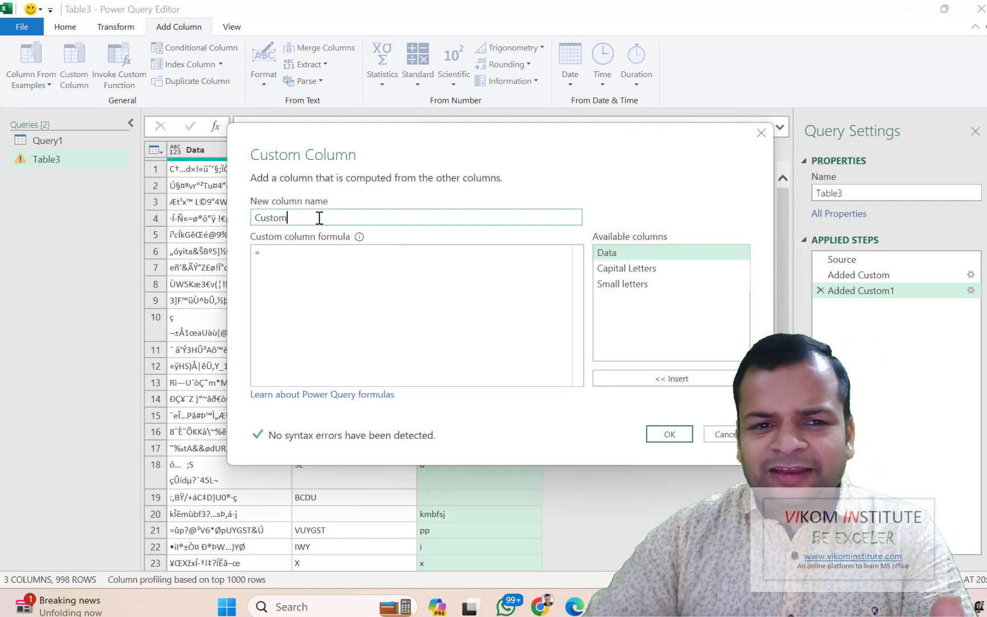
drag(335, 163, 420, 313)
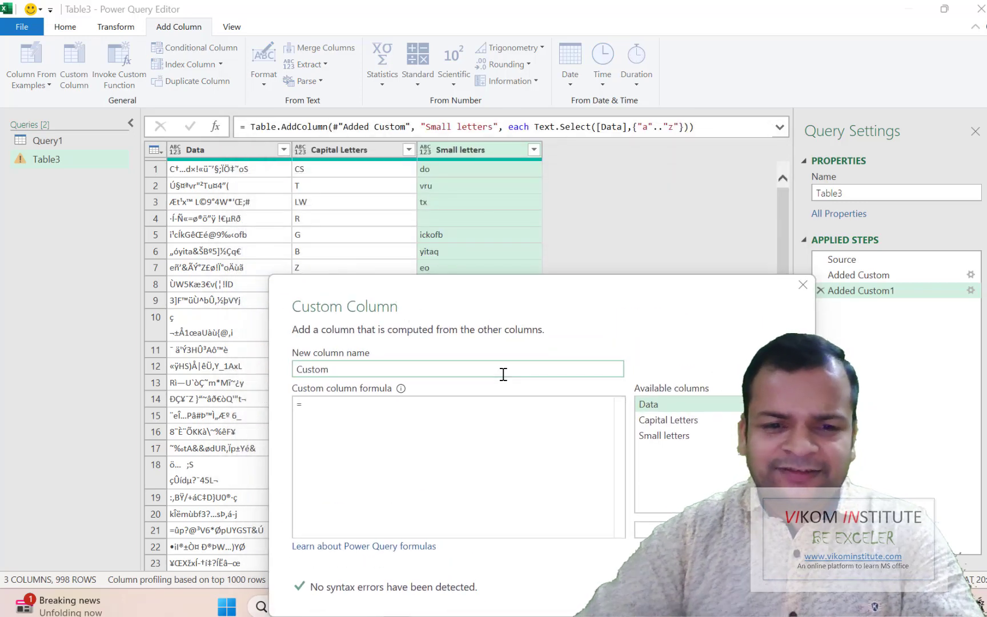
drag(492, 373, 273, 362)
text(T)
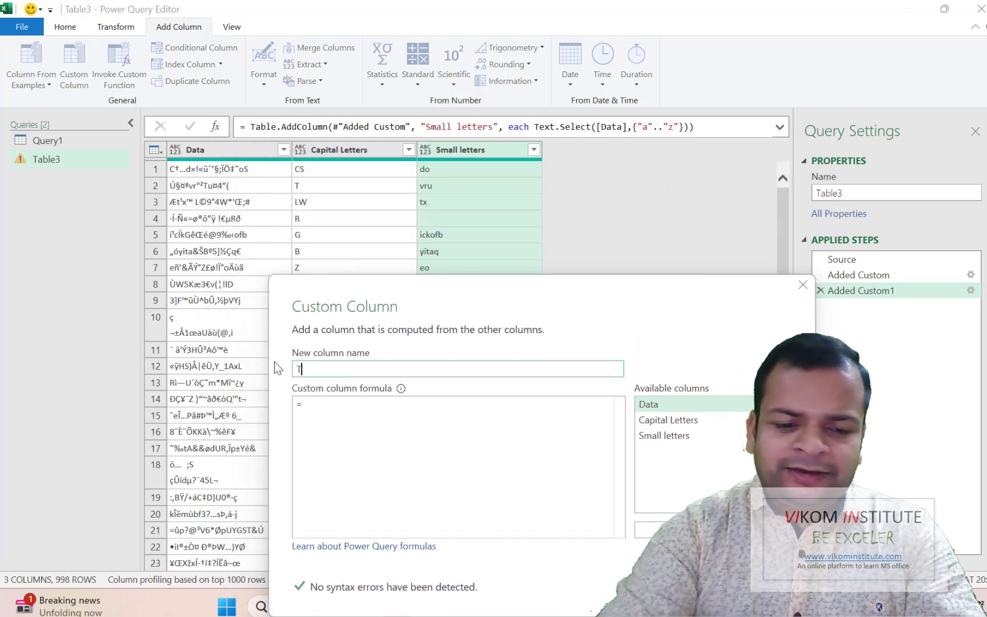
text(ext)
Begin the Text column formula with Text.Select on the Data column and the capital letter range "A".."Z"
click(325, 407)
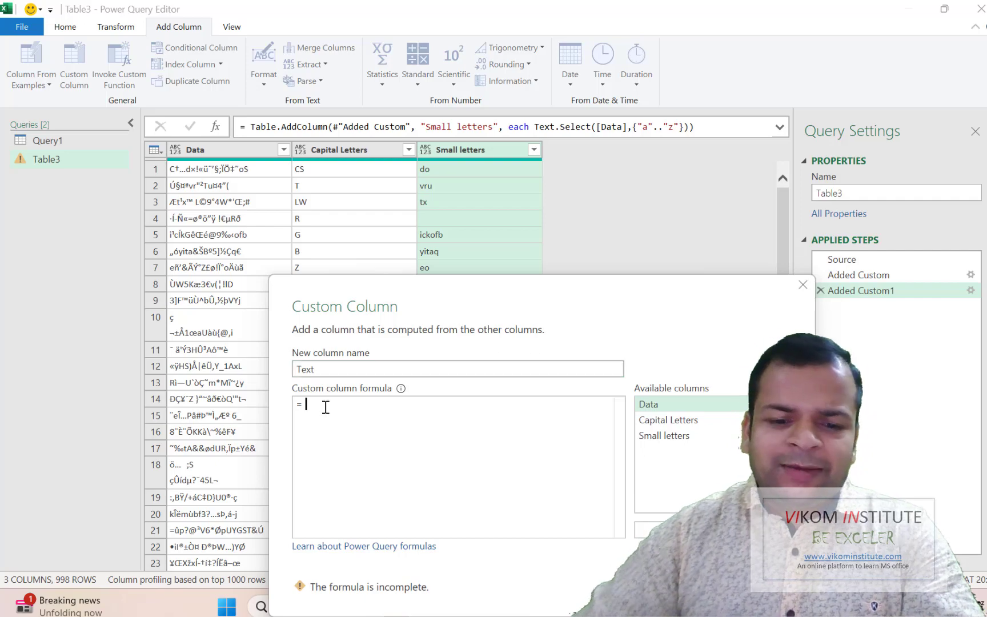
text(Text)
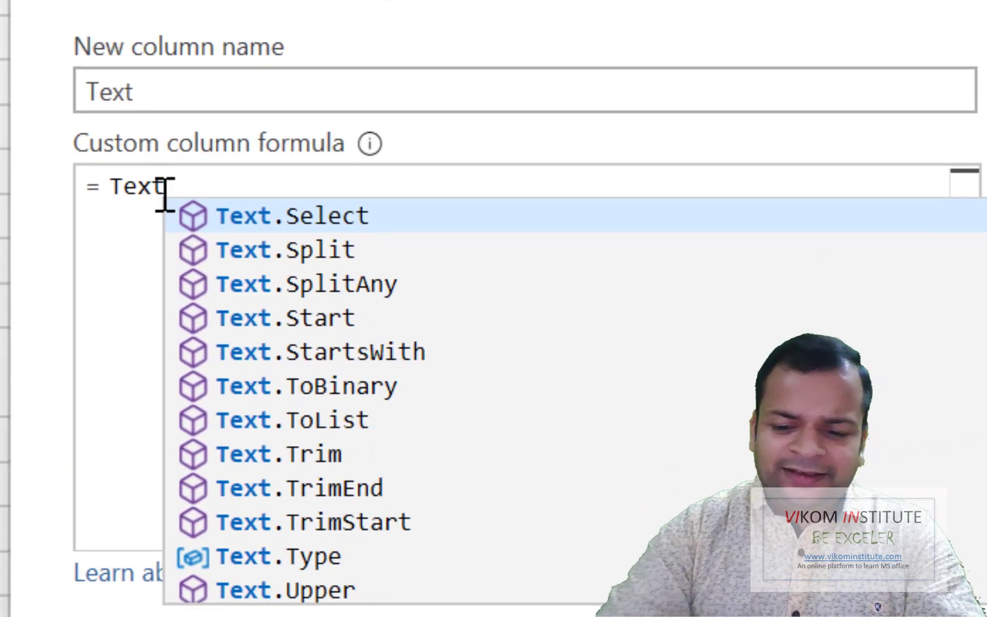
key(Tab)
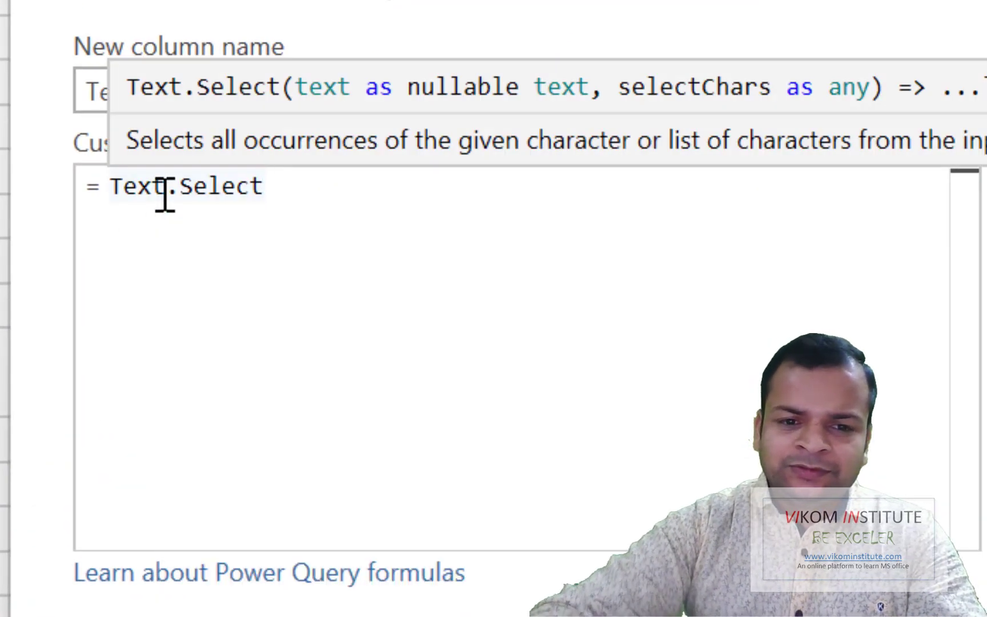
text(()
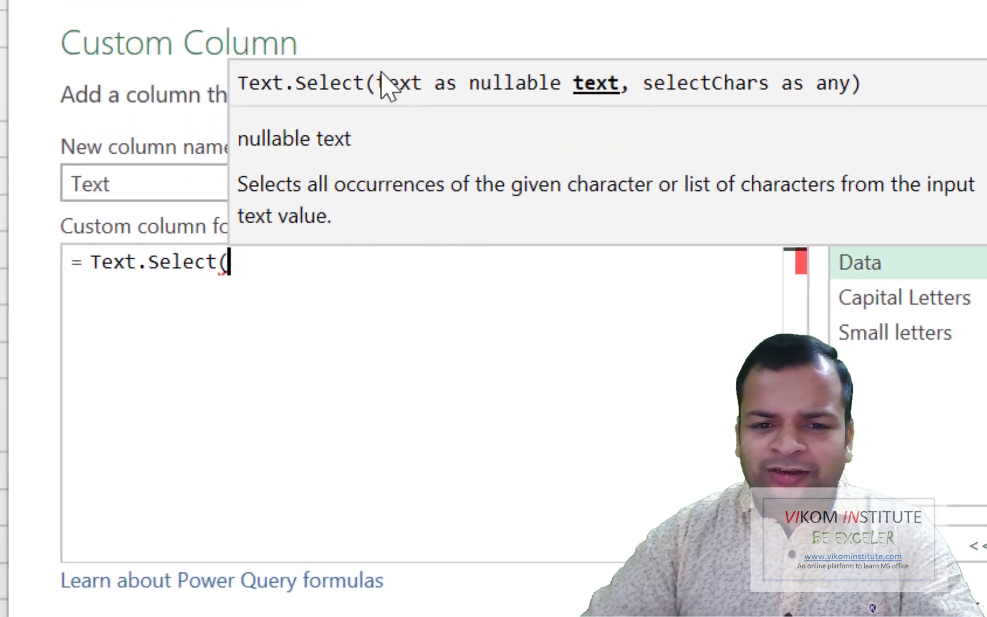
double_click(823, 281)
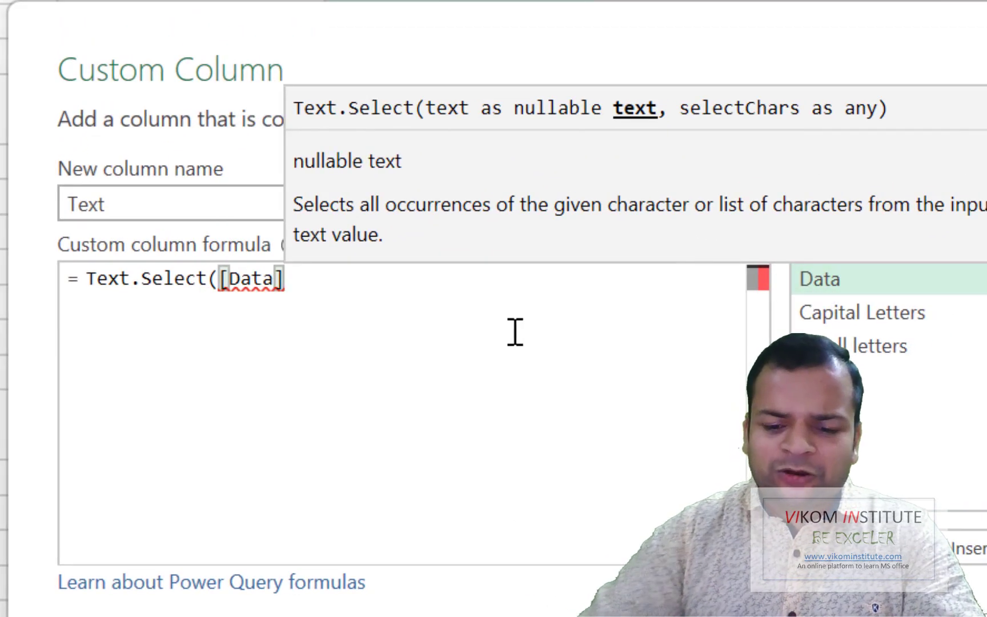
text(,)
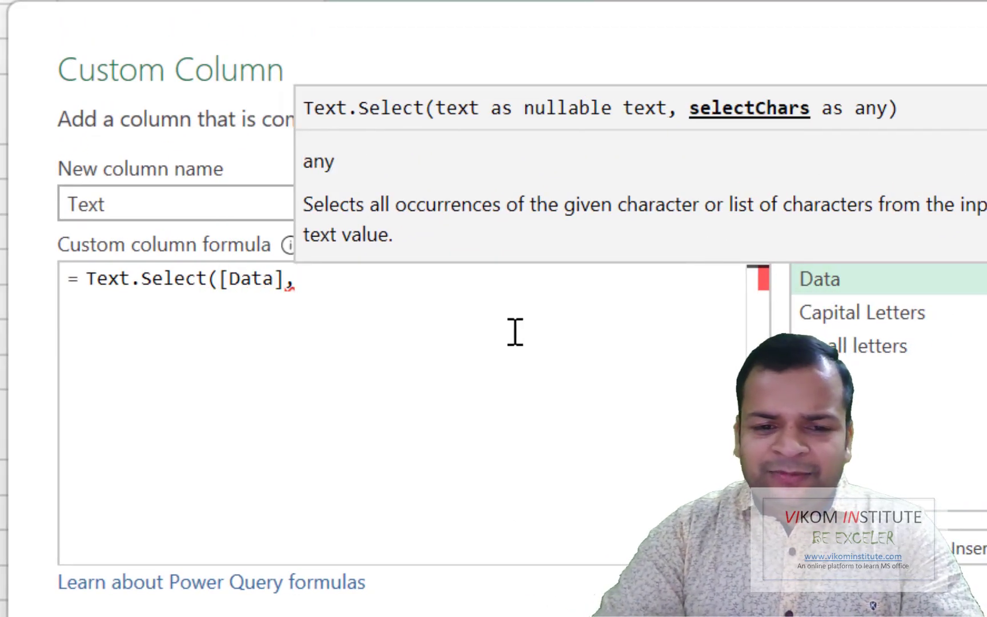
text({)
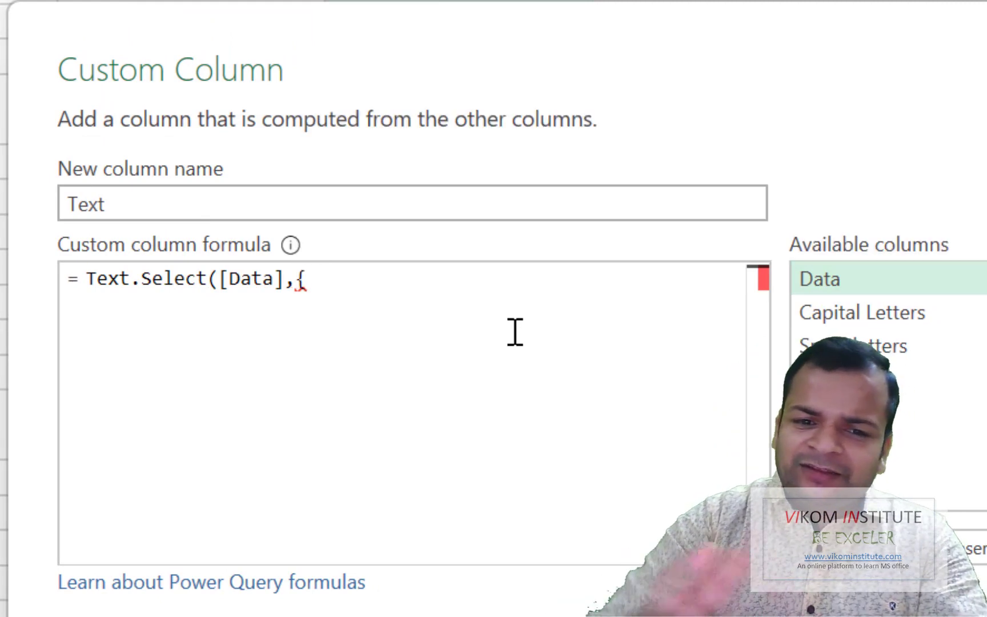
text("")
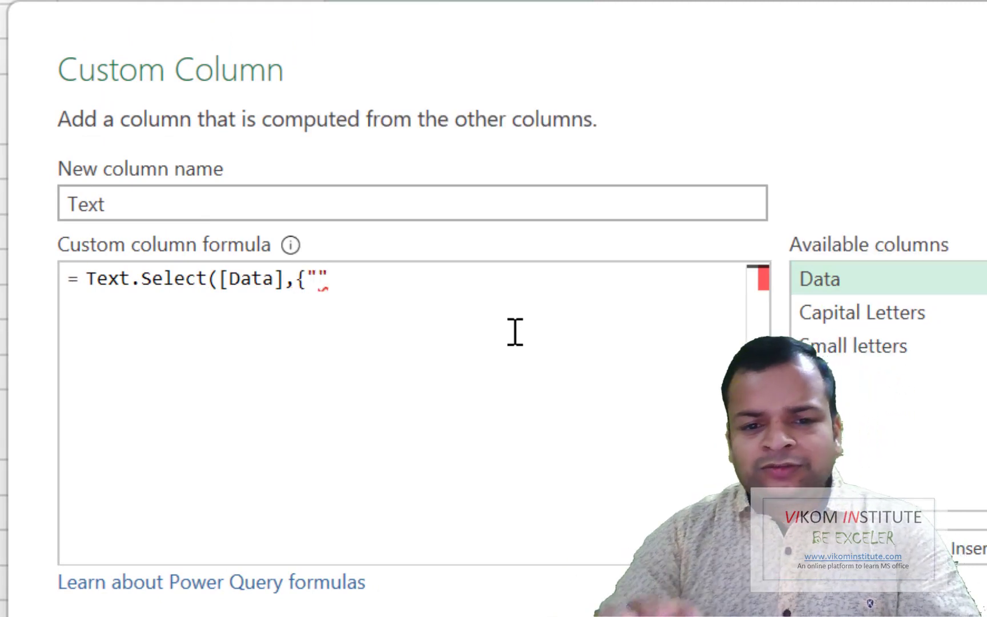
text(A")
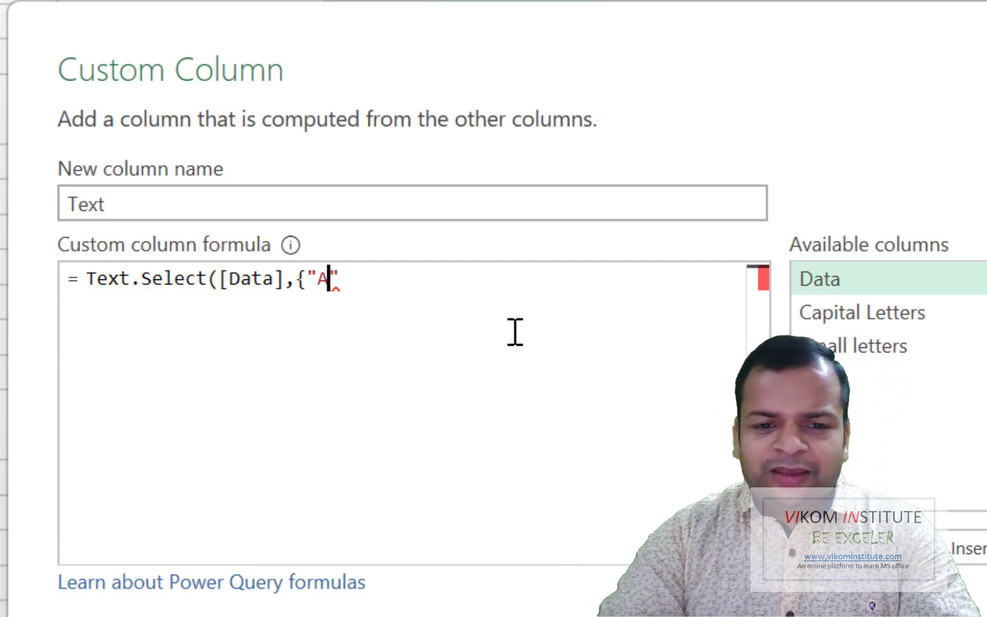
text(..")
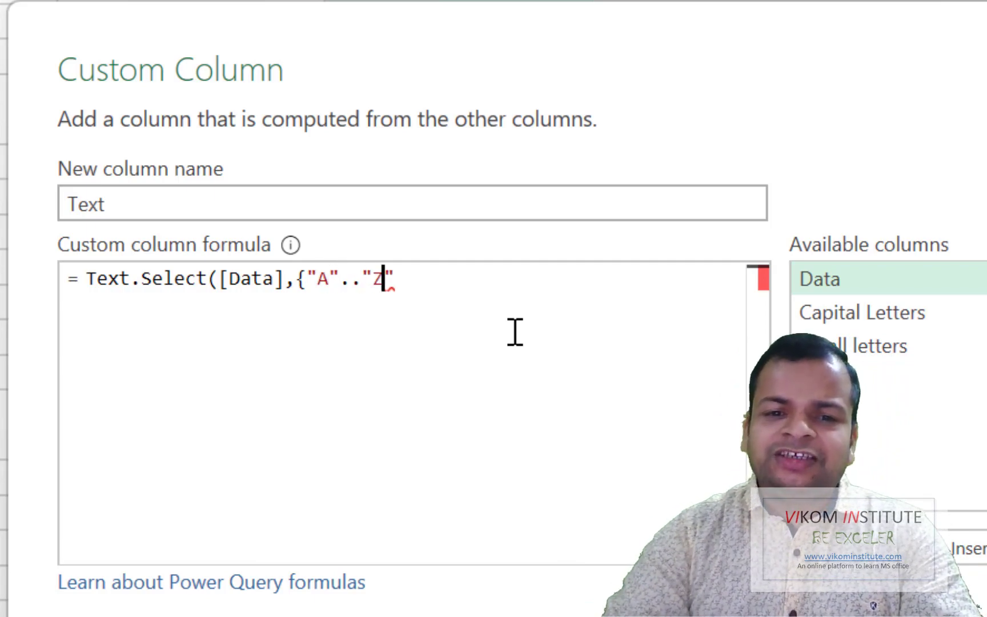
text(Z")
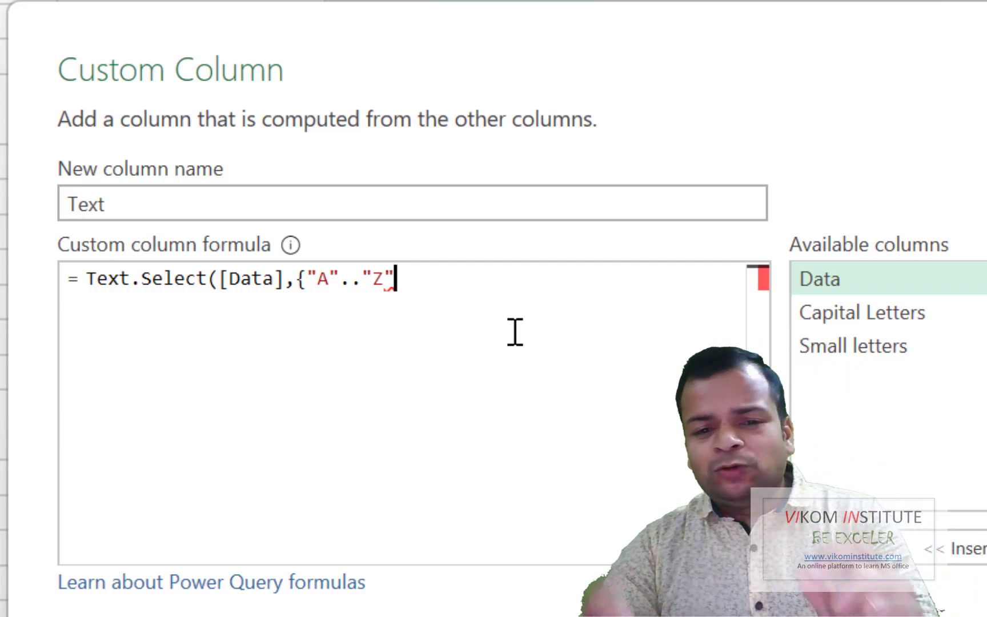
Extend the formula to Text.Select([Data],{"A".."Z","a".."z"}) and add the Text column to the query
text(,)
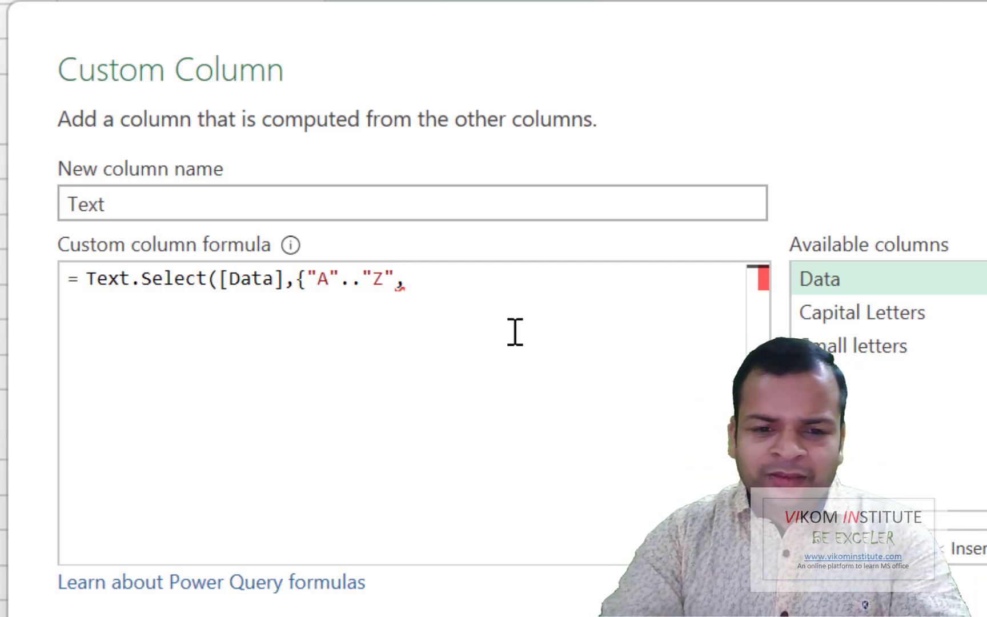
text(")
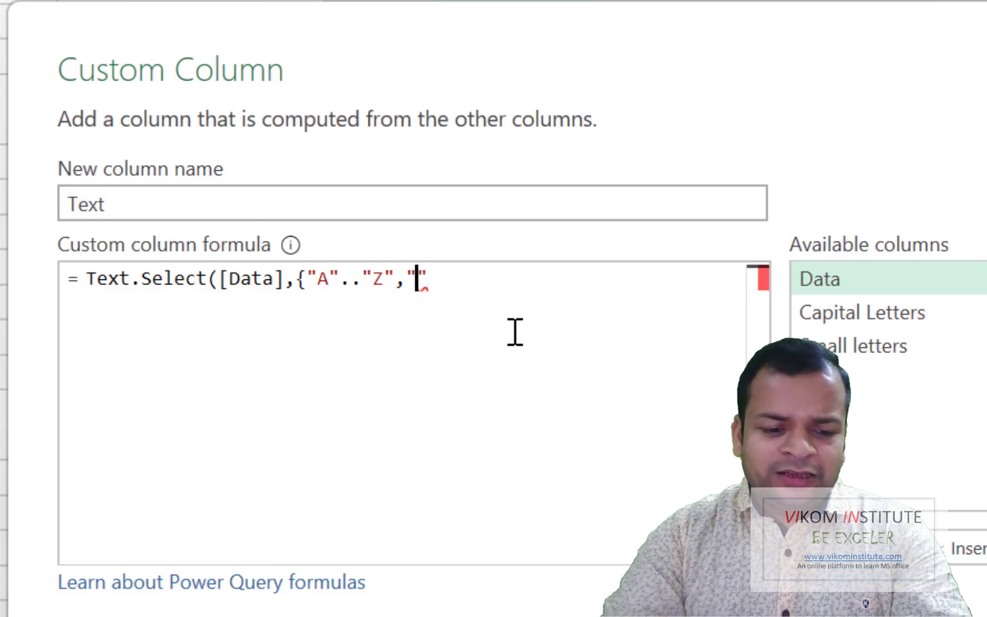
text(a"..)
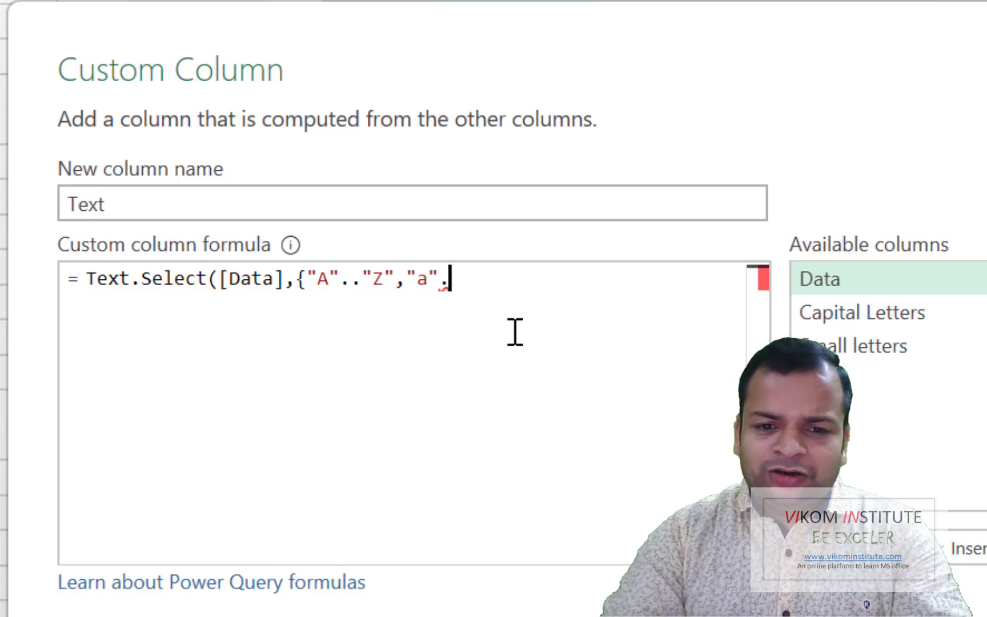
text(")
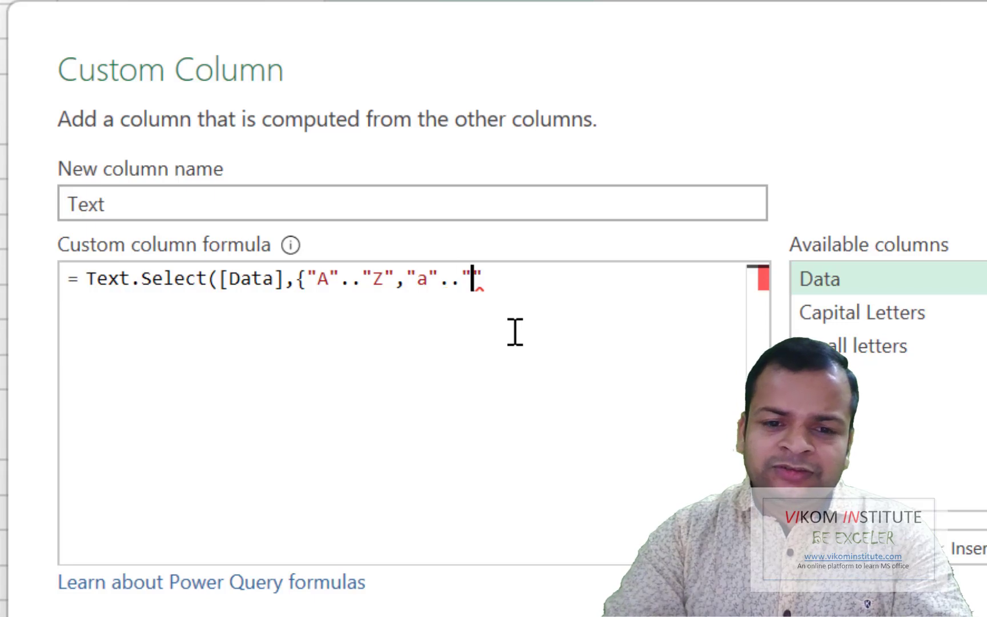
text(z")
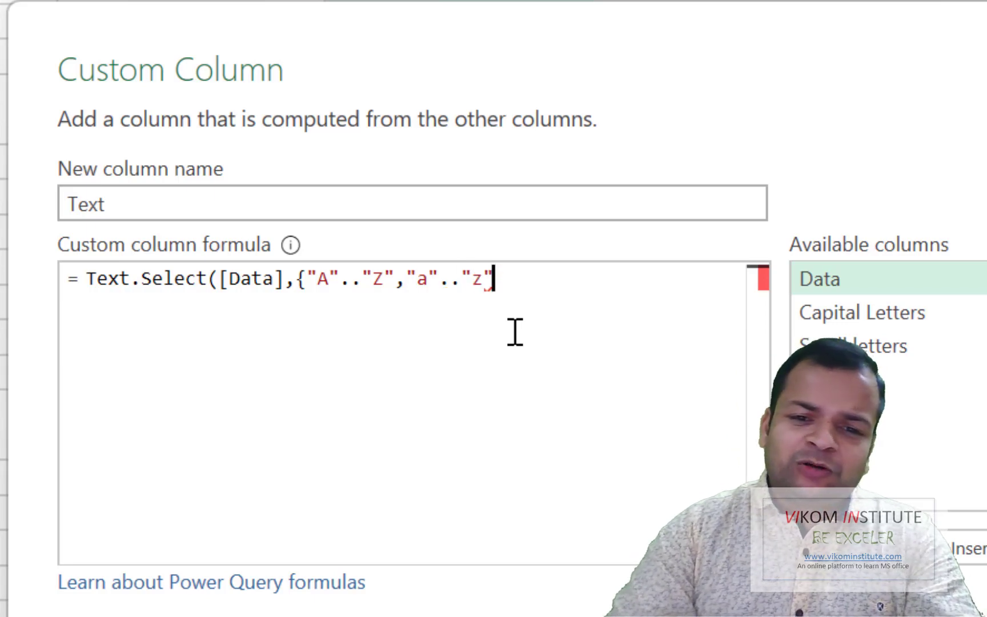
text(})
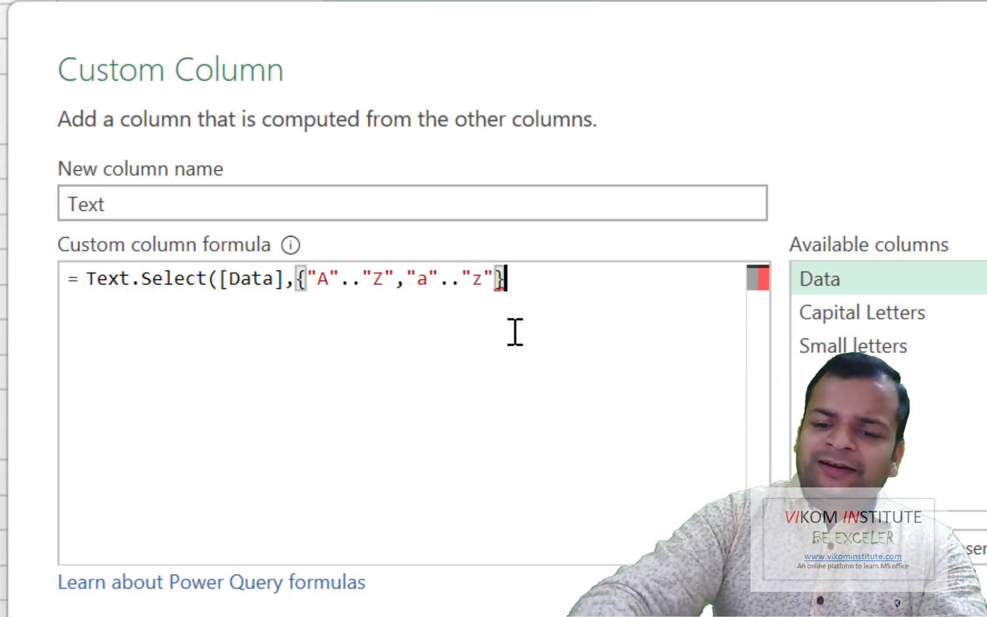
text())
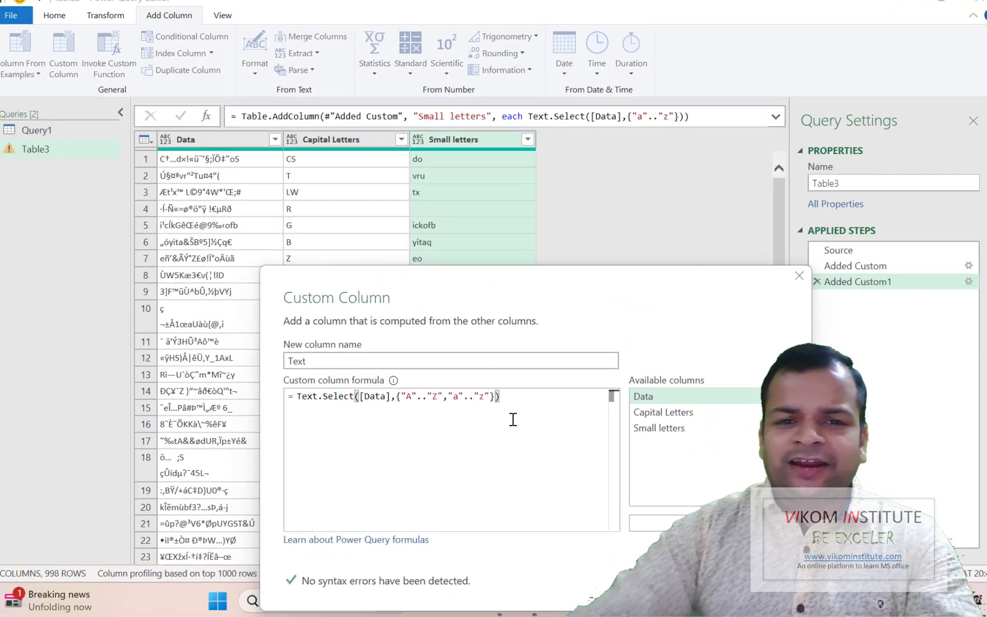
click(685, 579)
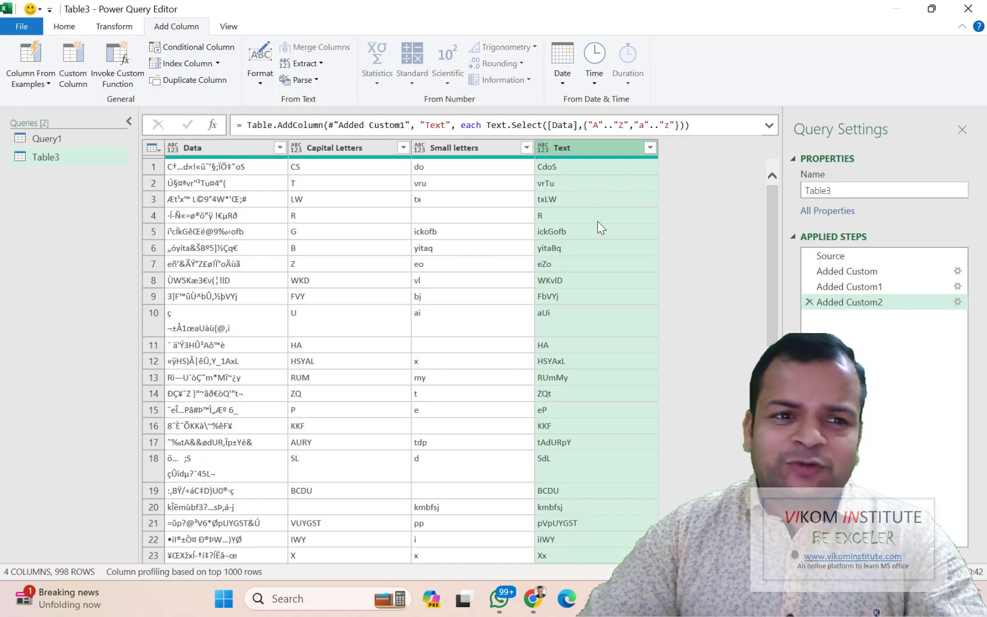
Start another custom column and name it "Removealphabet"
click(73, 71)
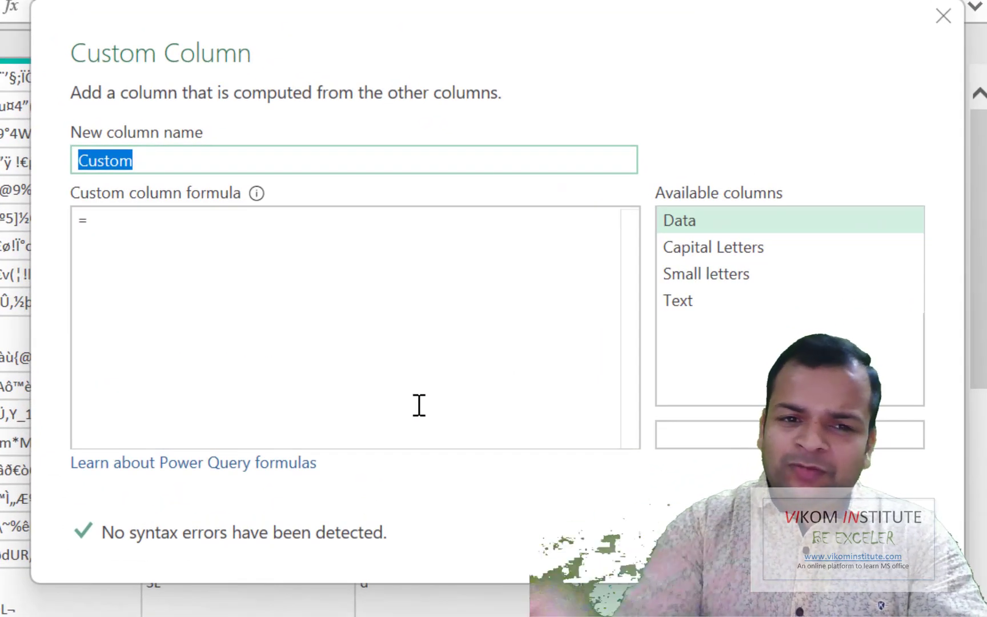
text(Re)
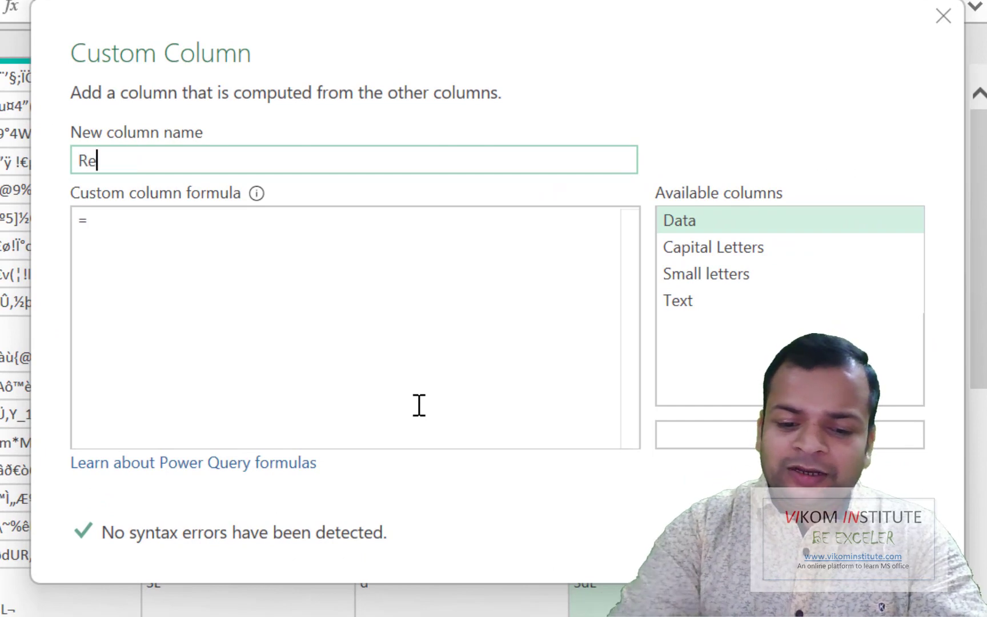
text(movealph)
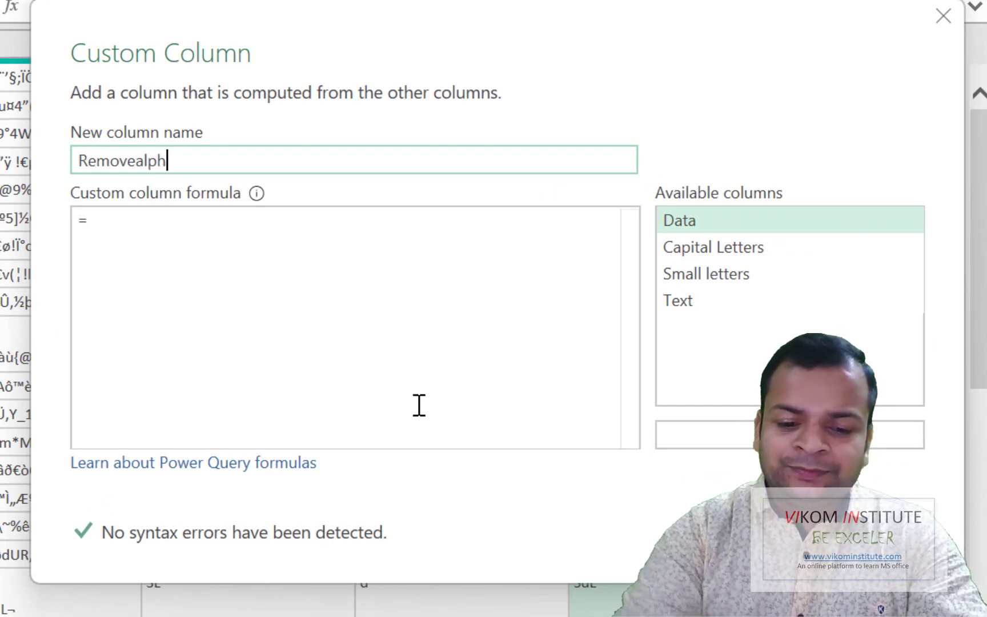
text(abet)
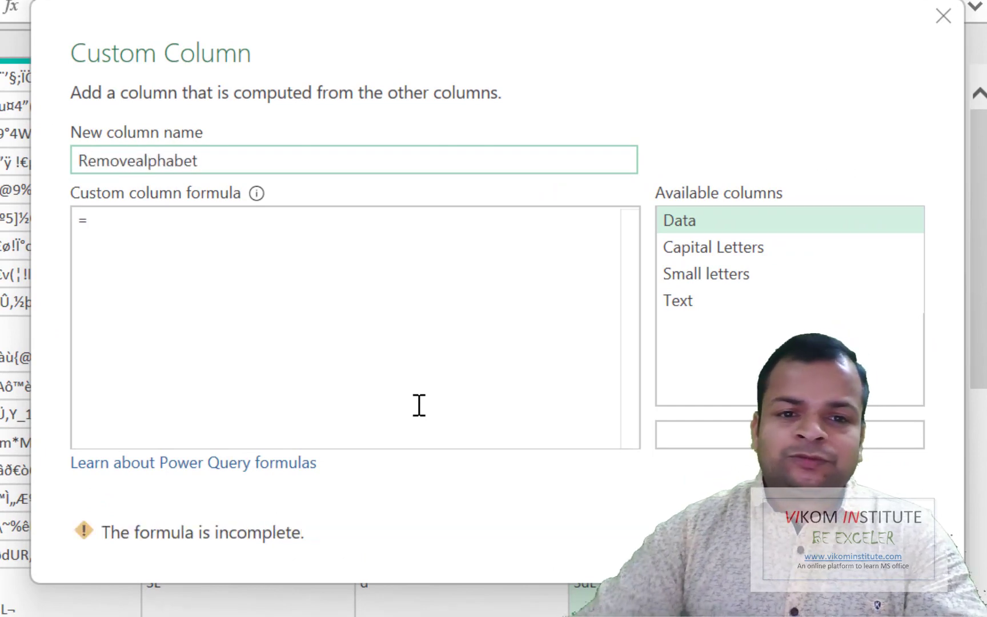
Begin the Removealphabet column formula with the Text.Remove function
click(191, 226)
text(Te)
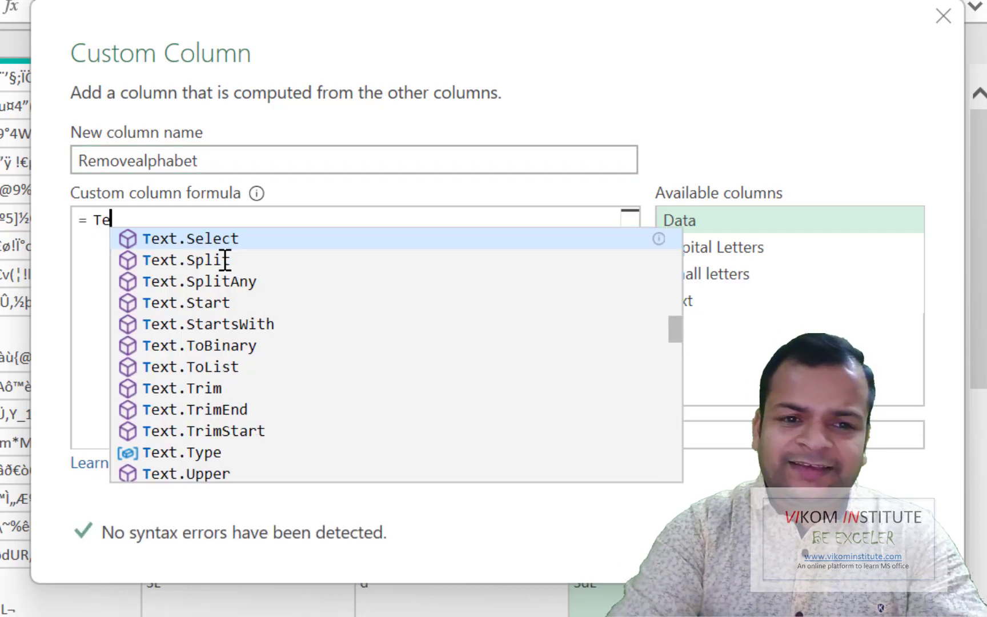
text(xt.remove)
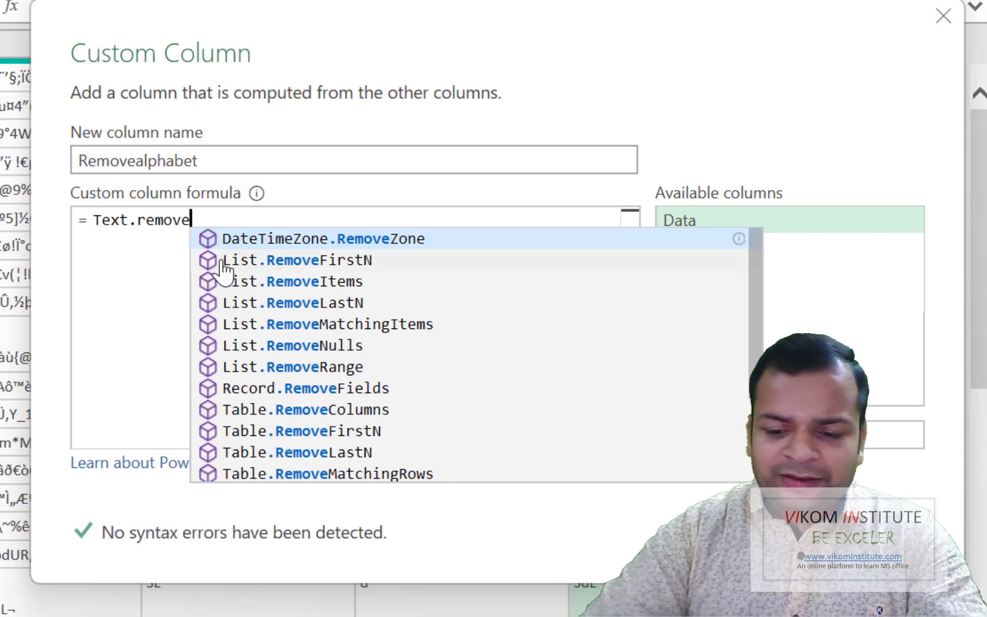
key(Down)
key(Down)
key(Down)
key(Down)
key(Down)
key(Down)
key(Down)
key(Down)
key(Down)
key(Down)
key(Down)
key(Down)
key(Down)
key(Down)
key(Down)
key(Down)
key(Up)
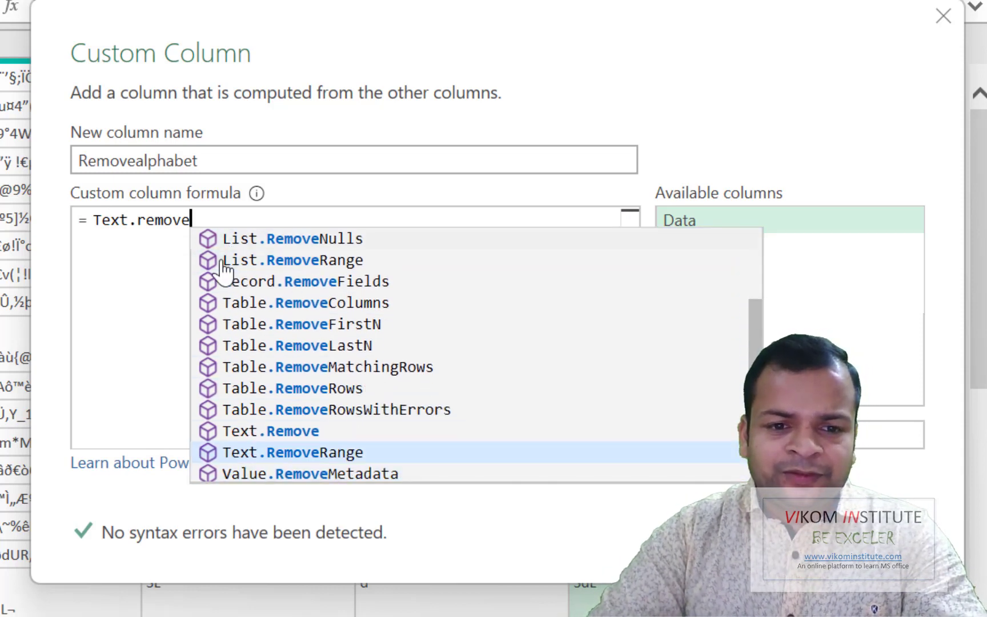
key(Up)
key(Tab)
Delete the duplicated "Text" prefix so that the formula reads Text.Remove
key(Left)
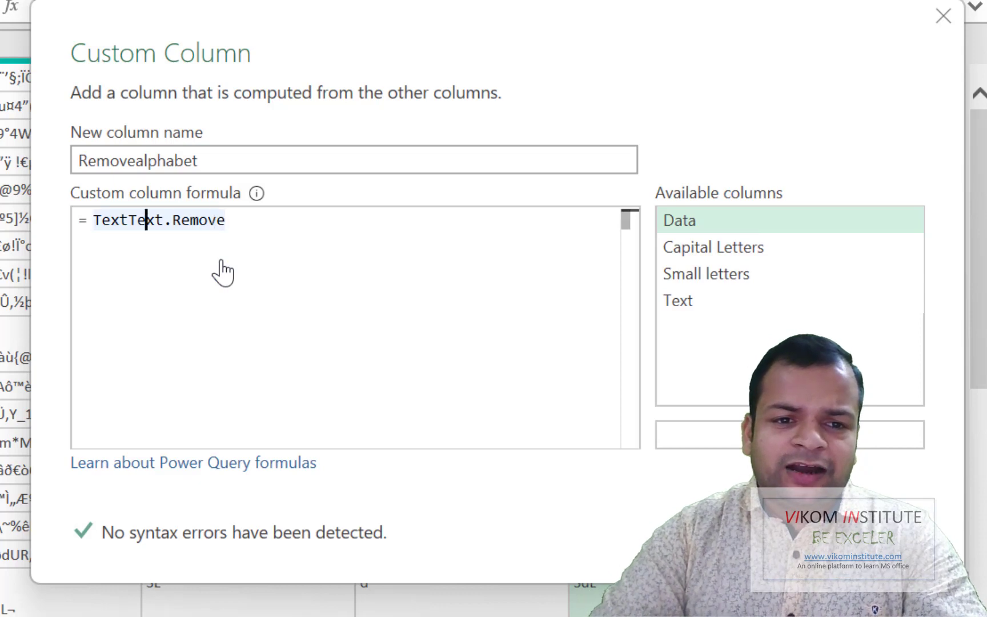
key(BackSpace)
key(BackSpace)
key(BackSpace)
key(BackSpace)
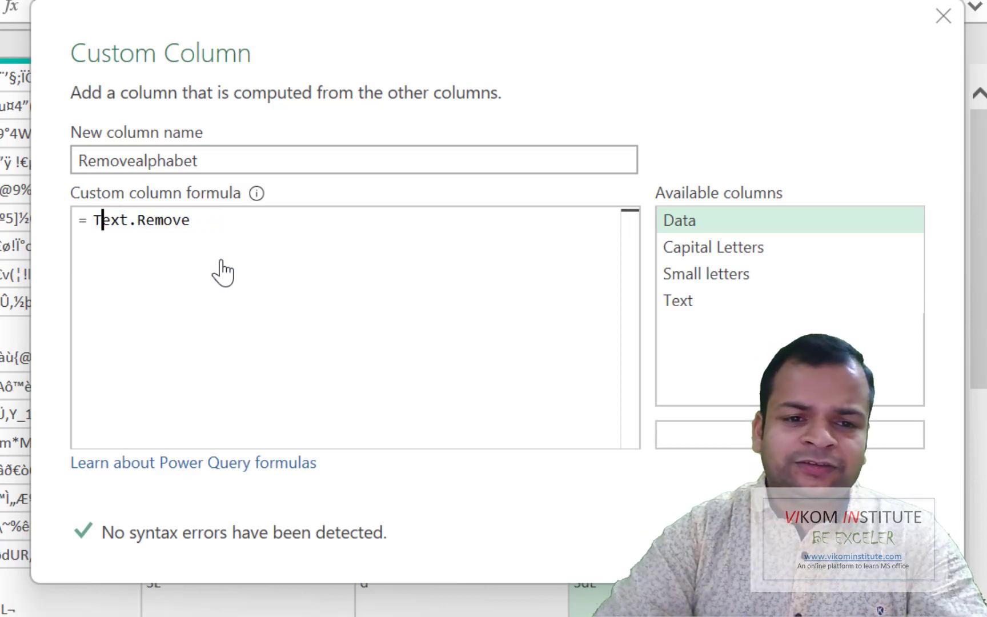
Open the arguments of Text.Remove and supply the Data column as the input text
text(()
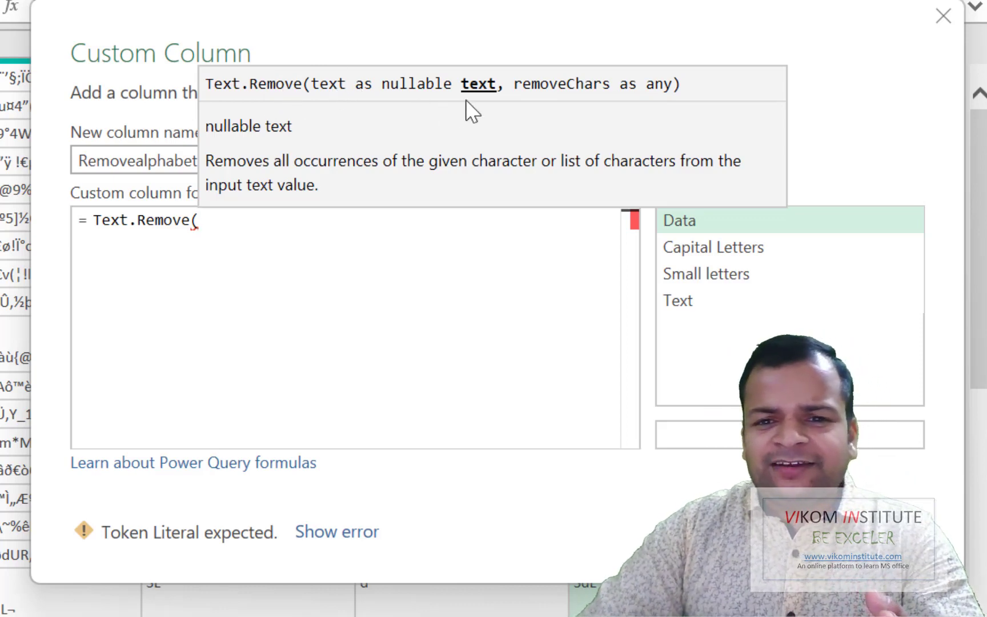
double_click(682, 223)
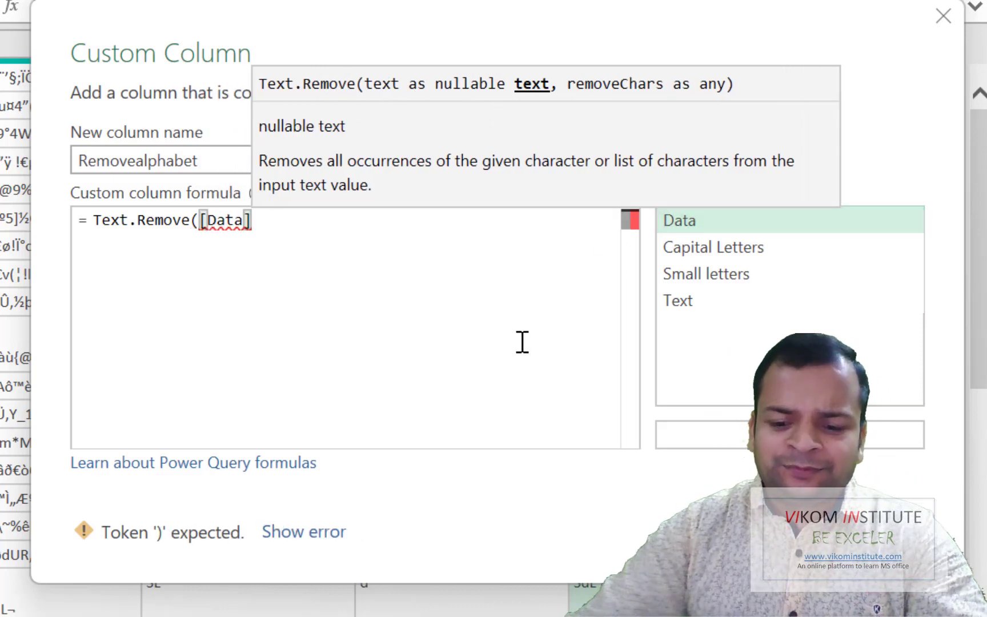
text(,)
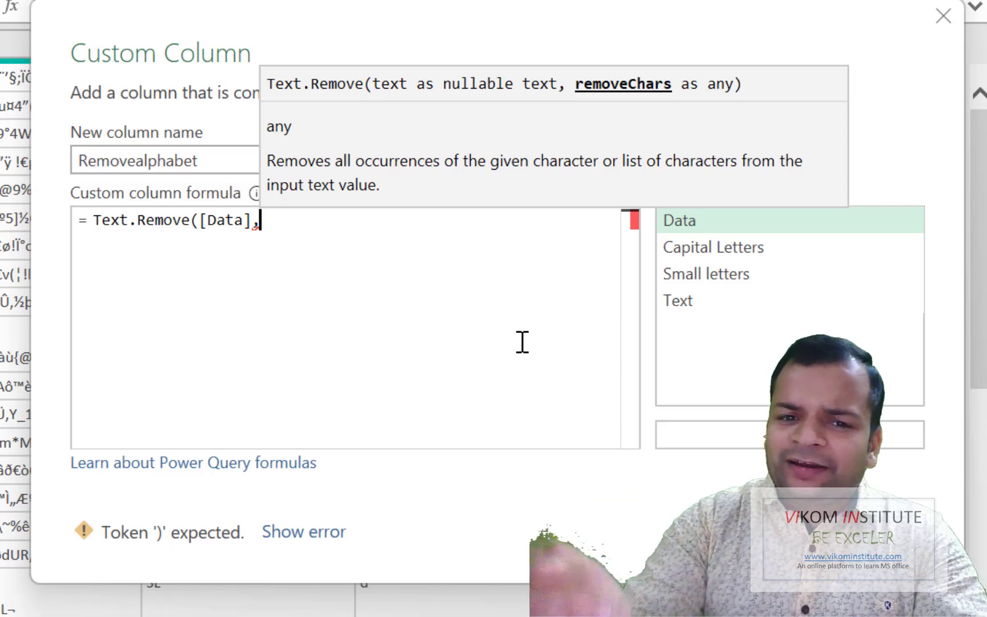
Start the list of characters to remove with the capital letter range "A".."Z" in curly braces
text({")
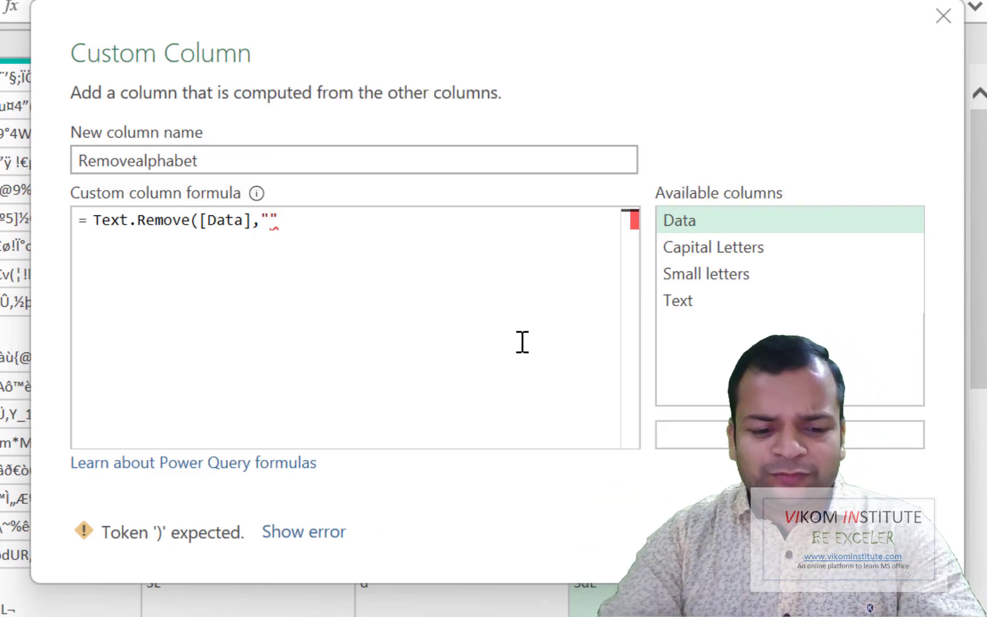
text(A)
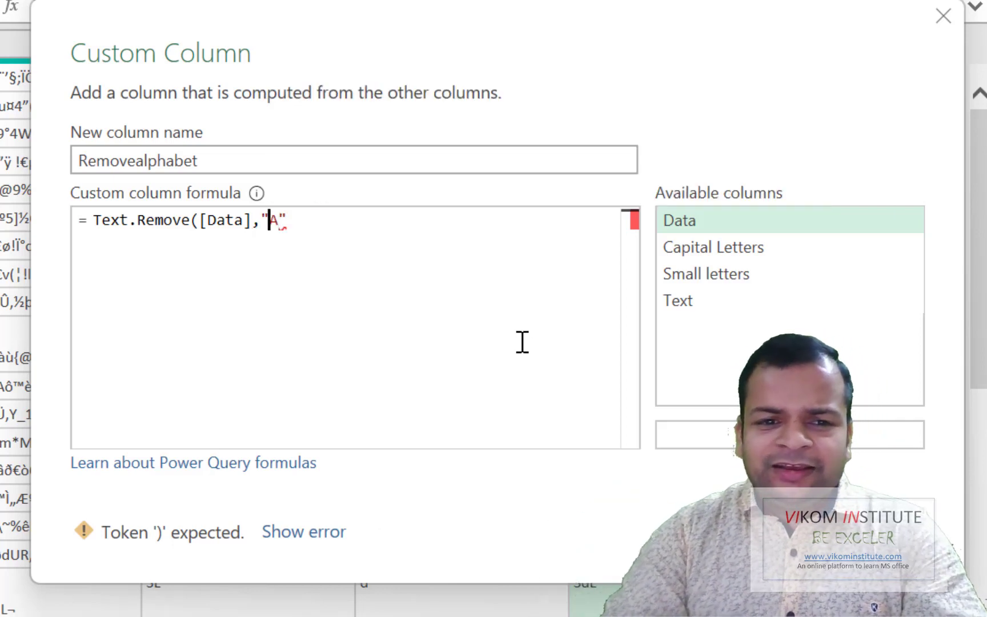
key(Left)
key(Left)
text({)
key(End)
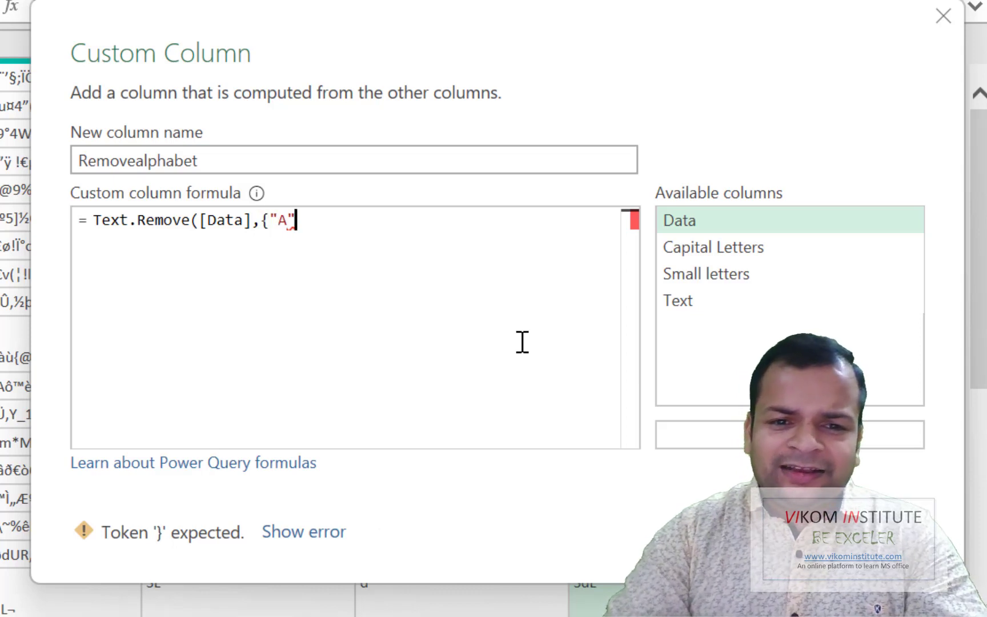
text(..)
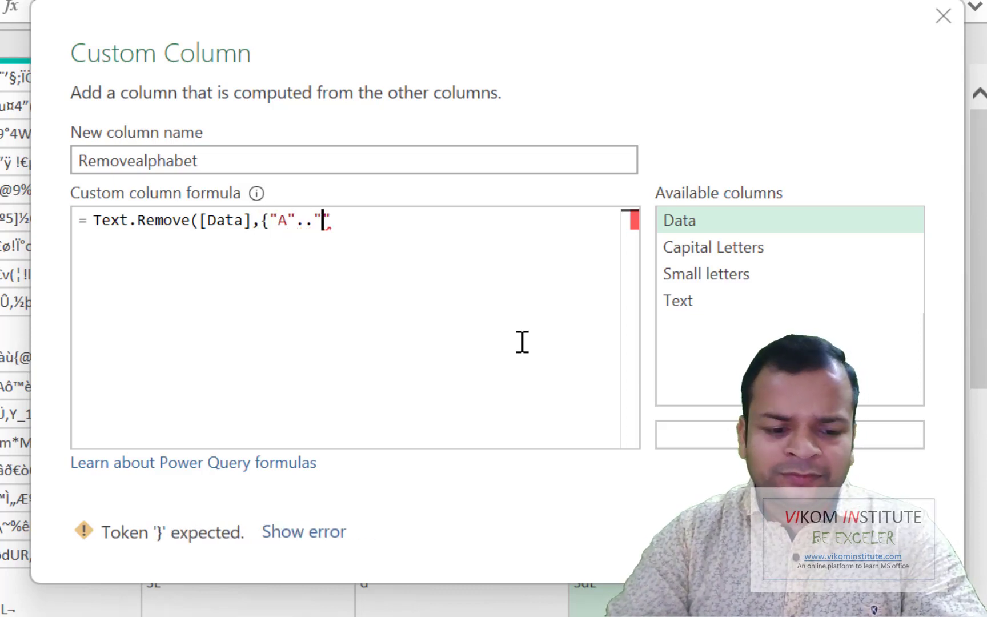
text(")
key(Caps_Lock)
text(Z)
key(End)
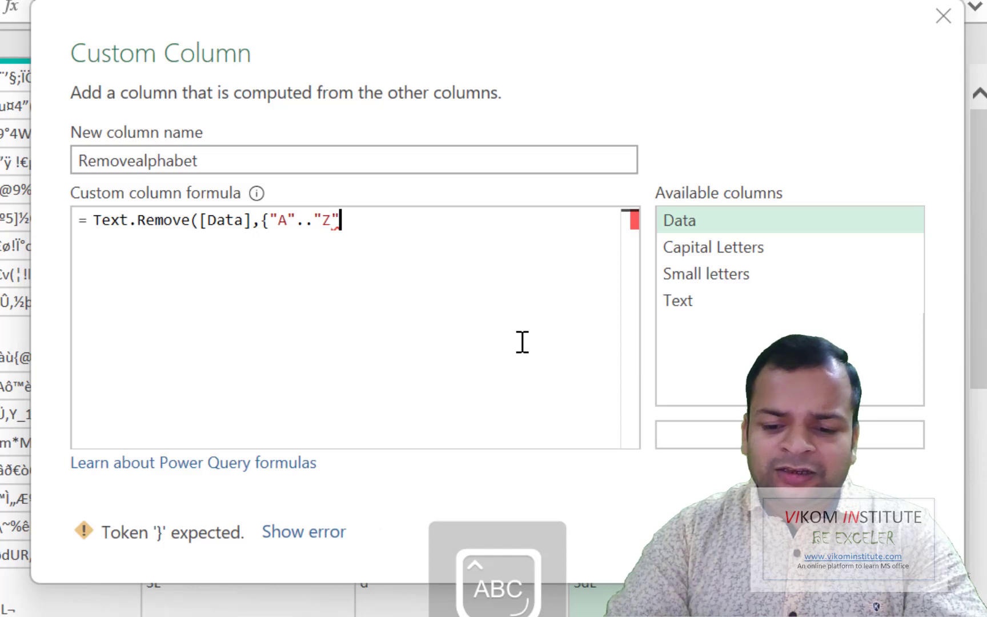
Complete the formula as Text.Remove([Data],{"A".."Z","a".."z"}) and add the Removealphabet column to the query
text(,)
text("A)
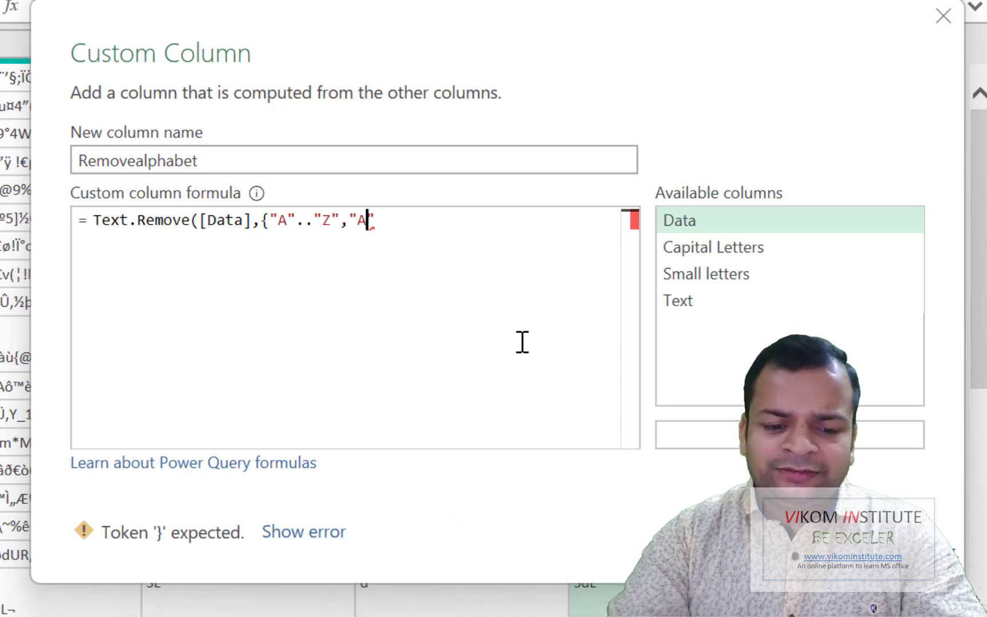
key(Caps_Lock)
text(a)
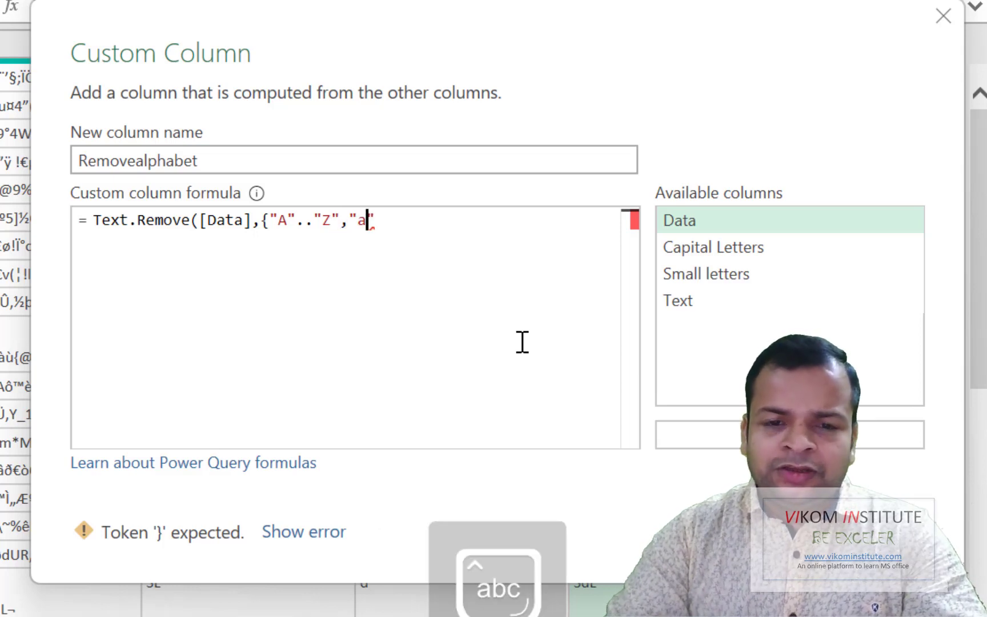
key(End)
text(..)
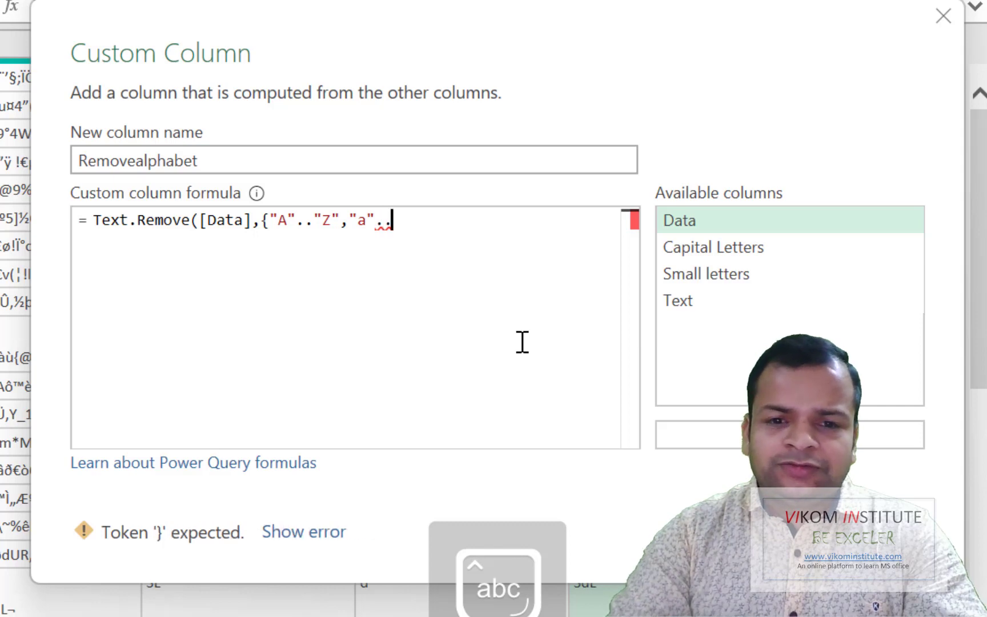
text("z")
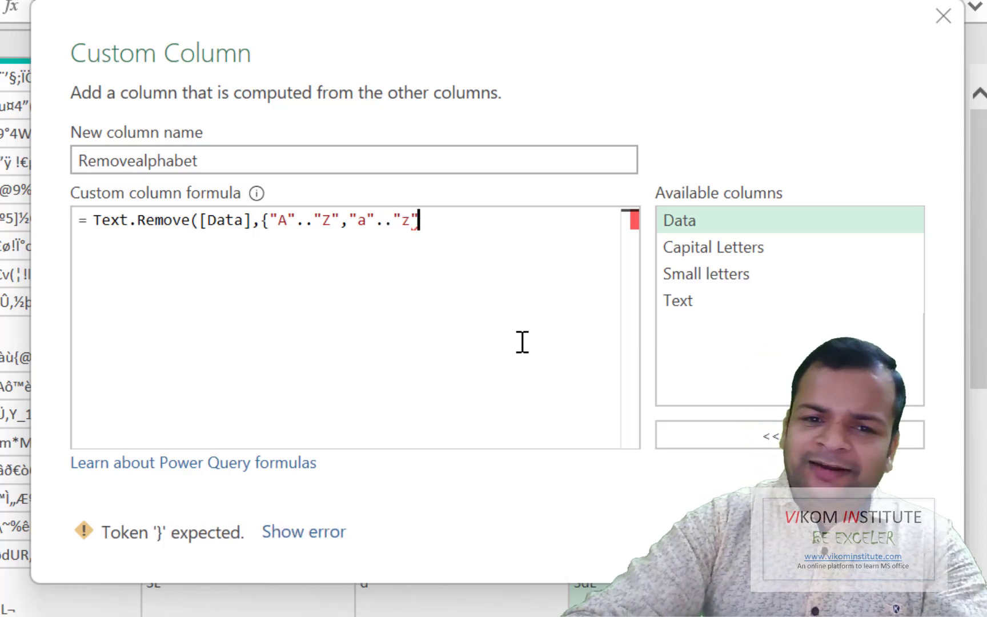
text(}))
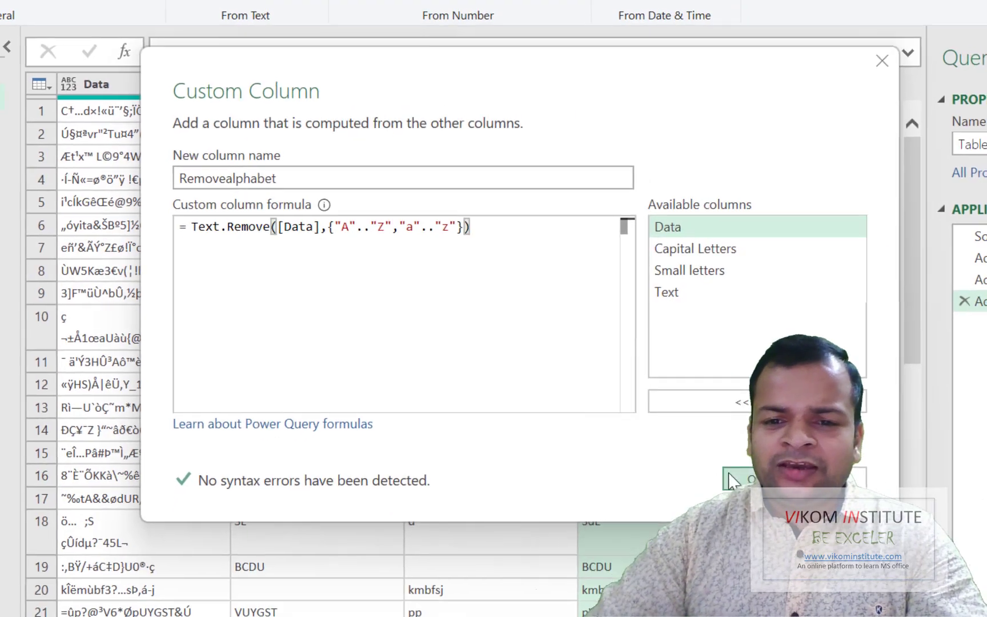
click(754, 527)
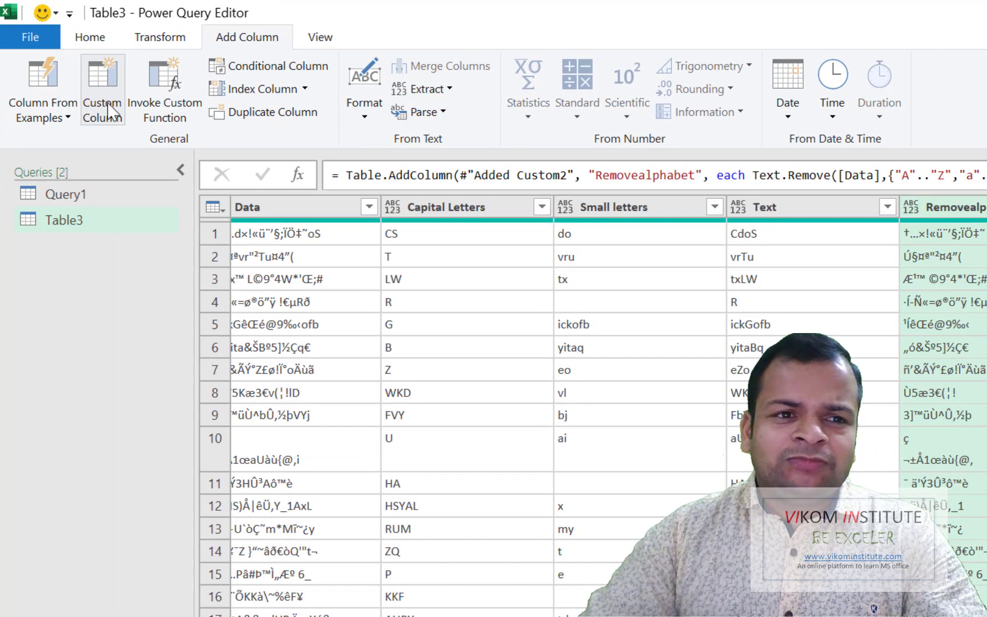
Start another custom column and name it "Alphabet and numbers"
click(111, 111)
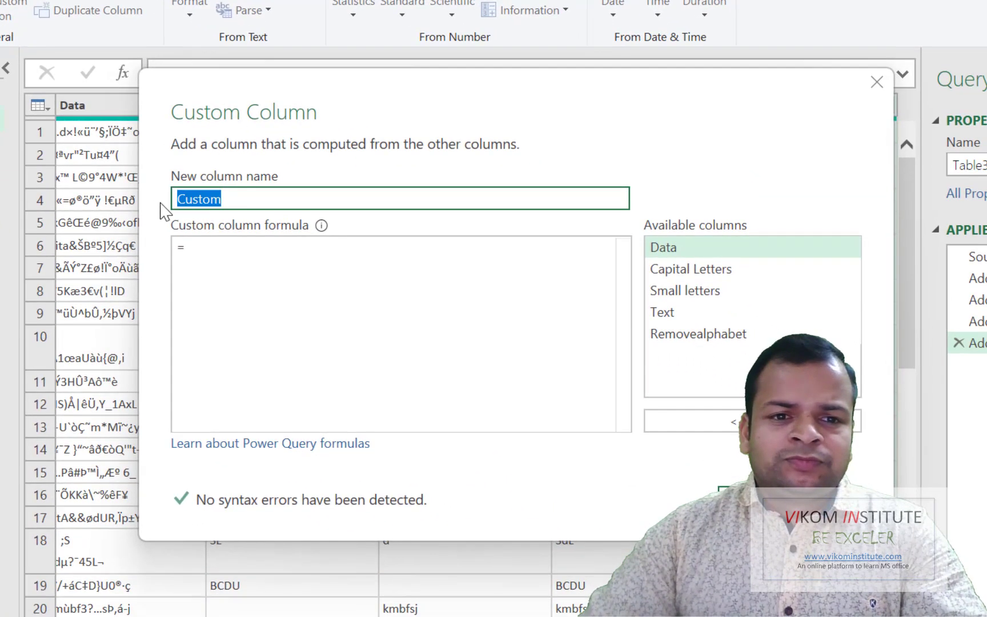
text(A)
text(phbet)
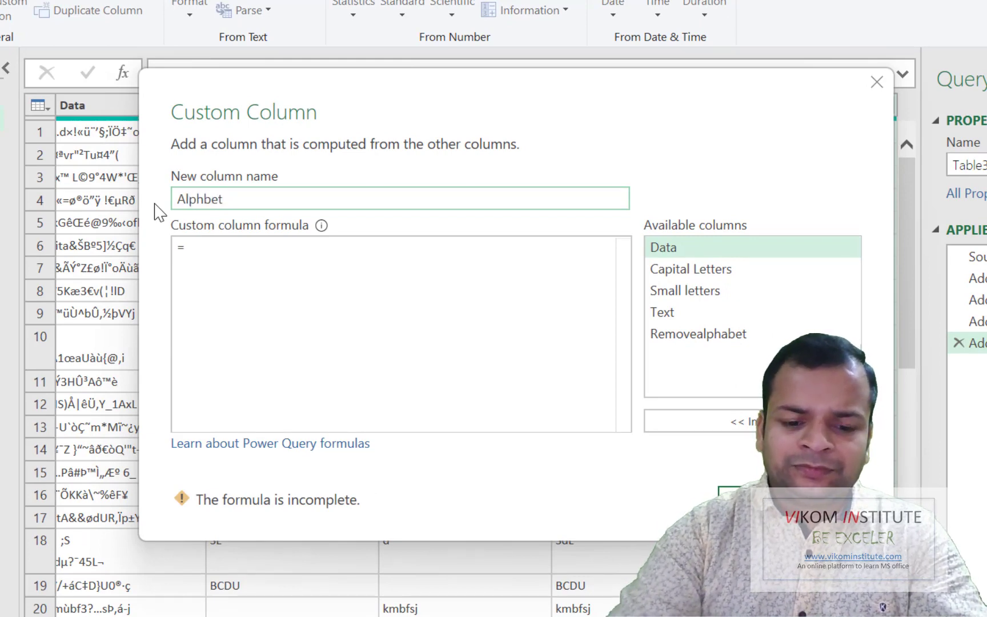
text(phbet and)
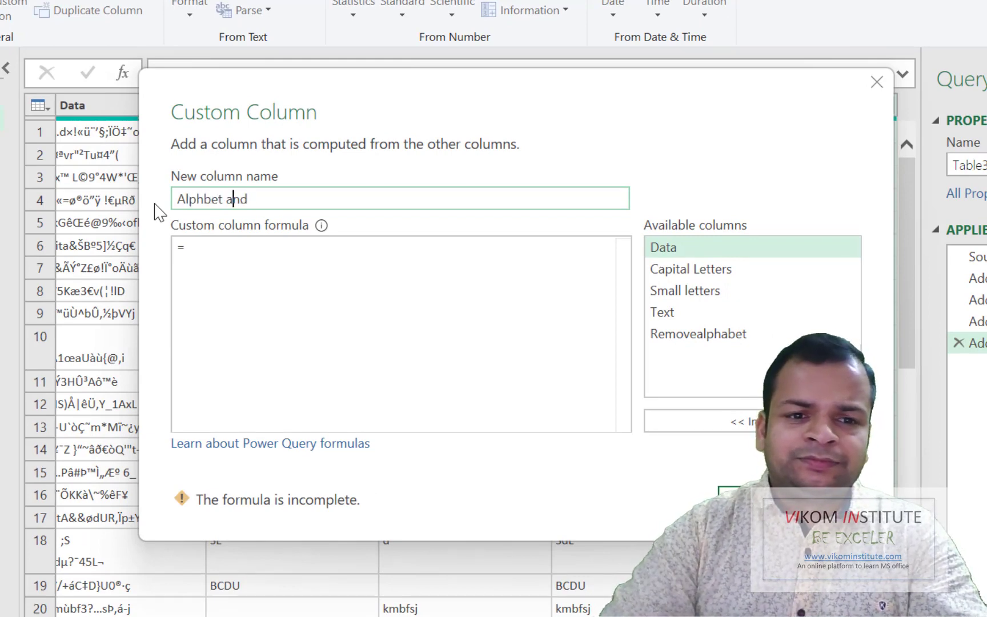
key(Right)
text(a)
key(Right)
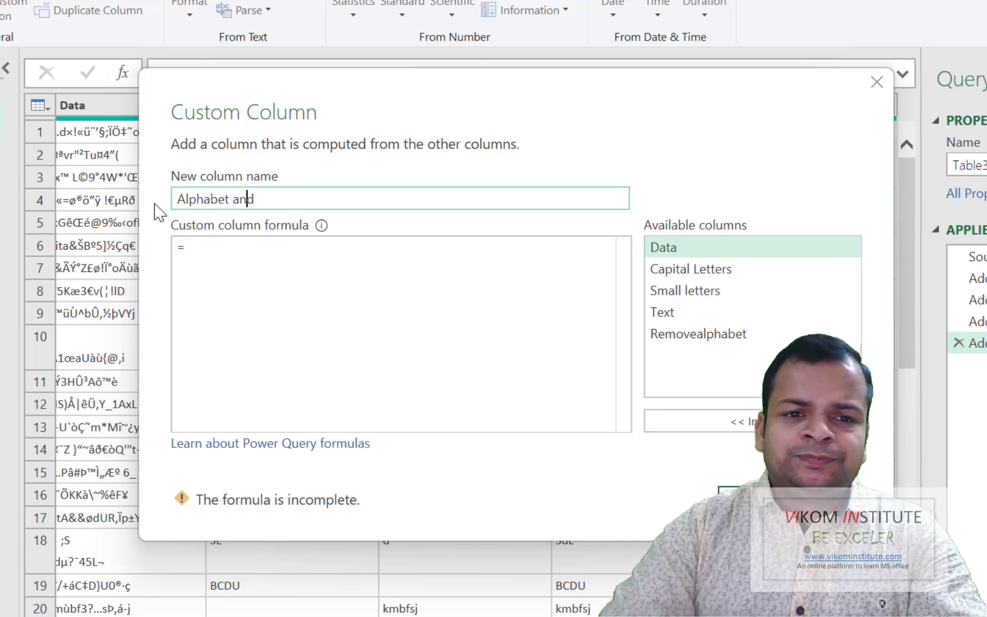
text(bers)
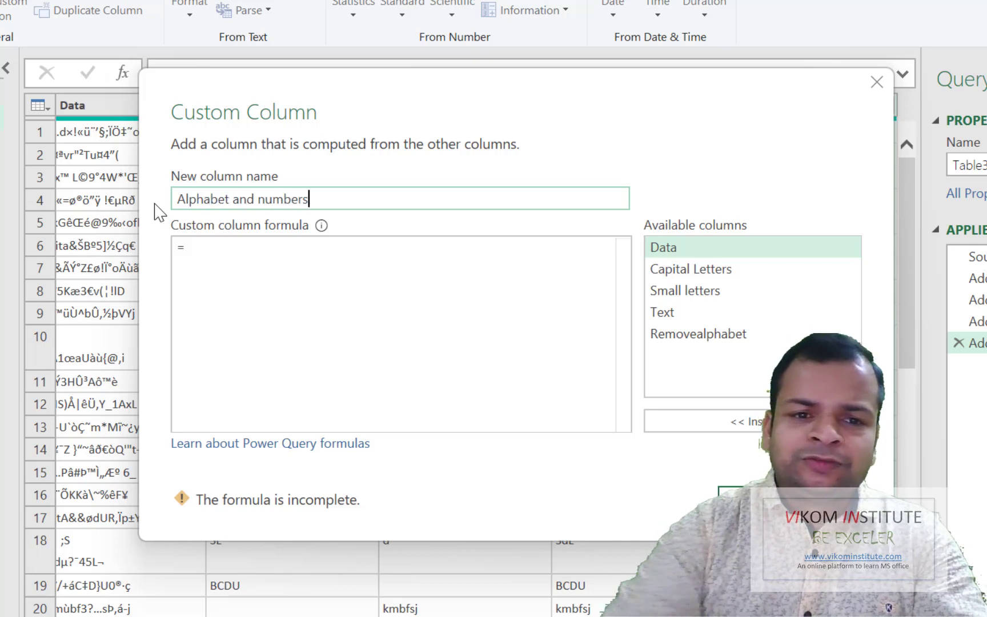
Begin the "Alphabet and numbers" column formula with the Text.Select function
key(Tab)
click(210, 254)
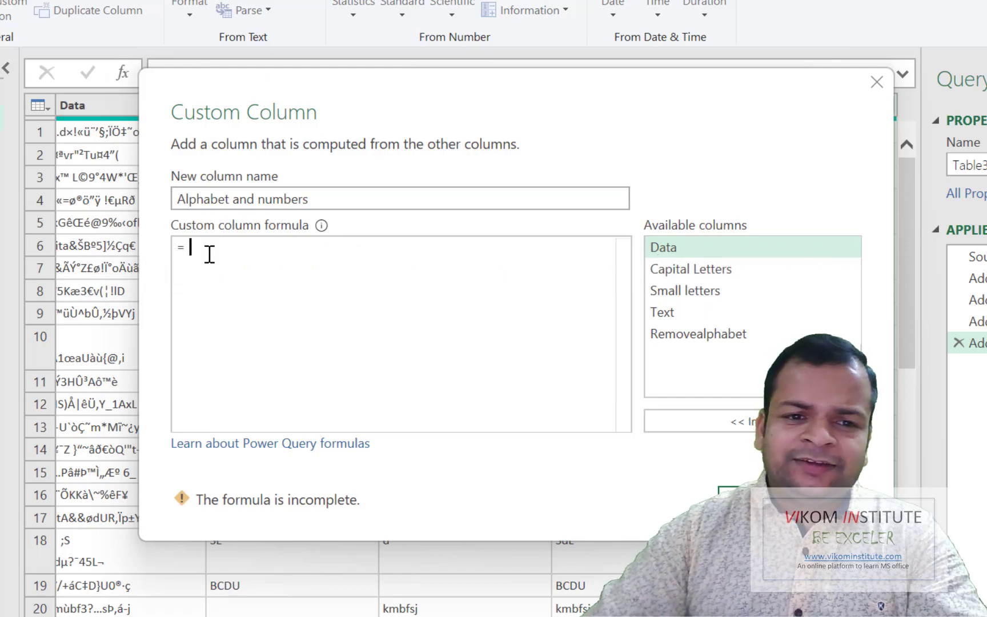
text(Text.s)
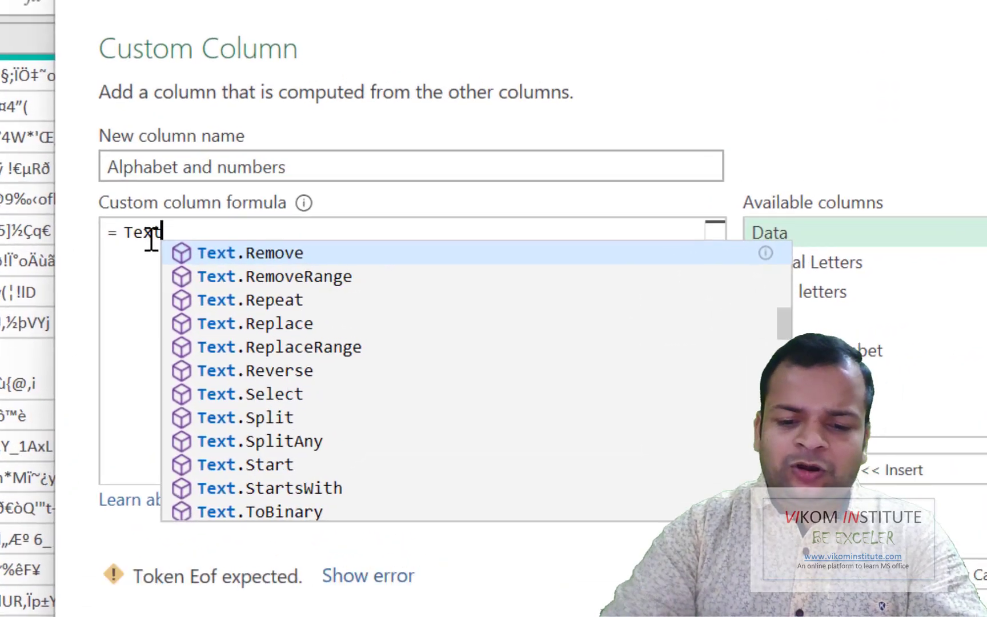
text(ele)
key(Tab)
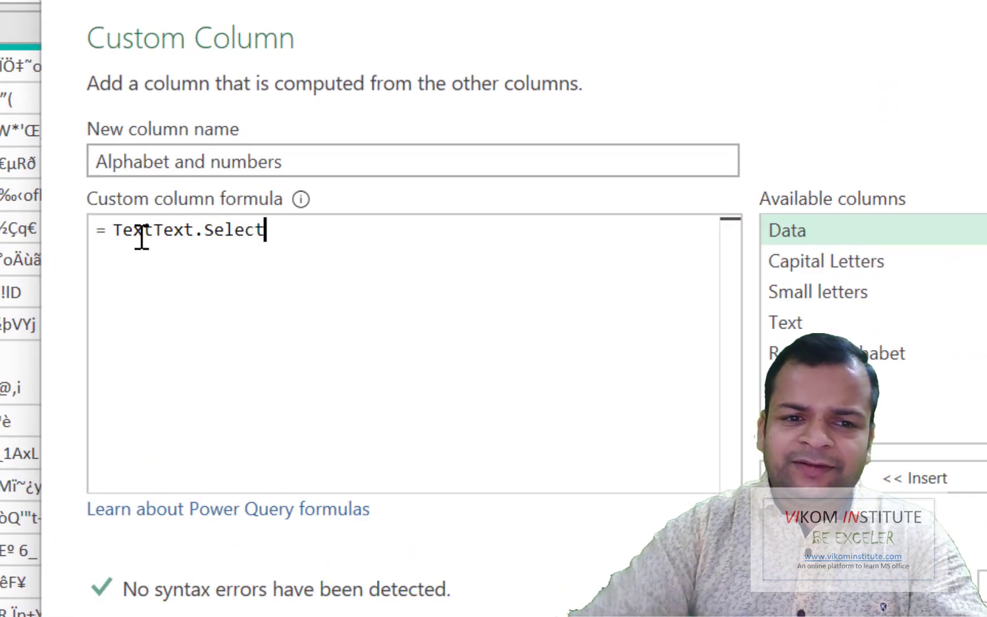
Delete the duplicated "Text" prefix so that the formula reads Text.Select
key(Left)
key(Left)
key(Left)
key(Left)
key(Left)
key(Left)
key(Left)
key(Left)
key(Left)
key(Left)
key(Left)
key(BackSpace)
key(BackSpace)
key(BackSpace)
key(BackSpace)
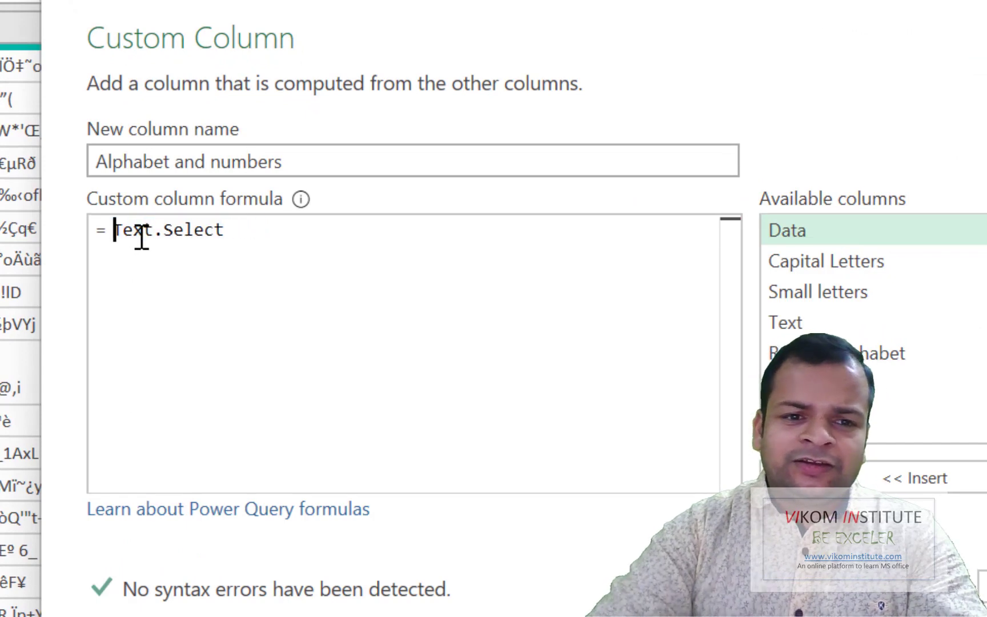
key(Right)
key(Right)
key(Right)
key(Right)
key(Right)
key(Right)
key(Right)
key(Right)
key(Right)
key(Right)
key(Right)
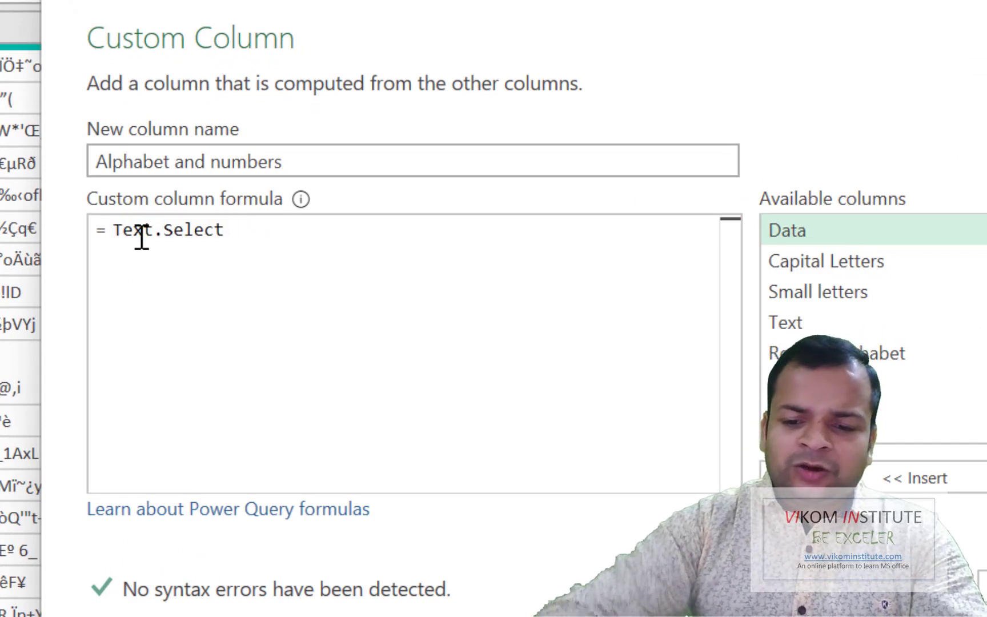
Pass the Data column to Text.Select and start its character list with the range "A".."Z"
text(()
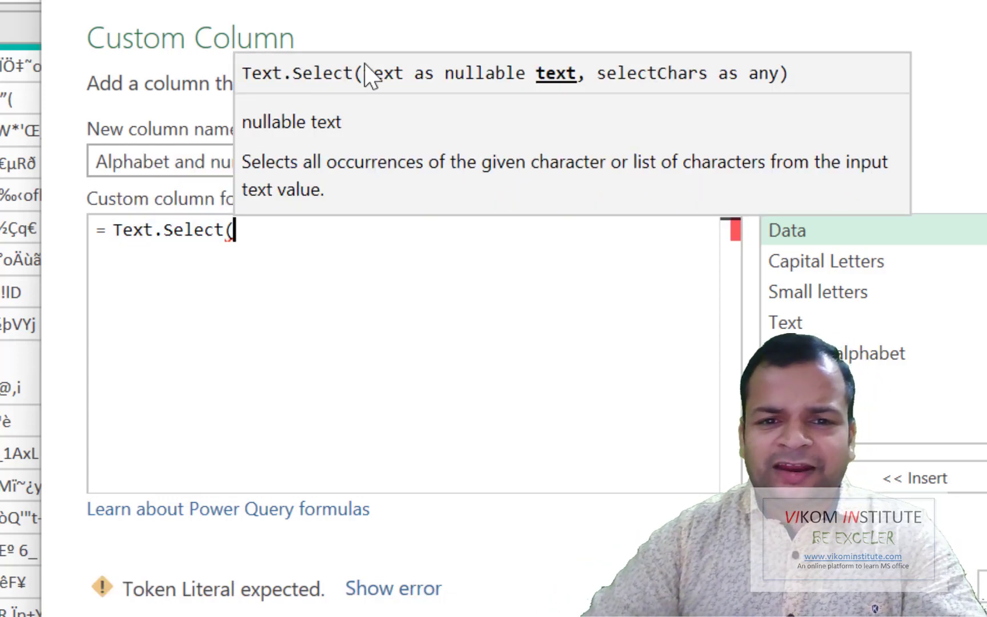
double_click(810, 228)
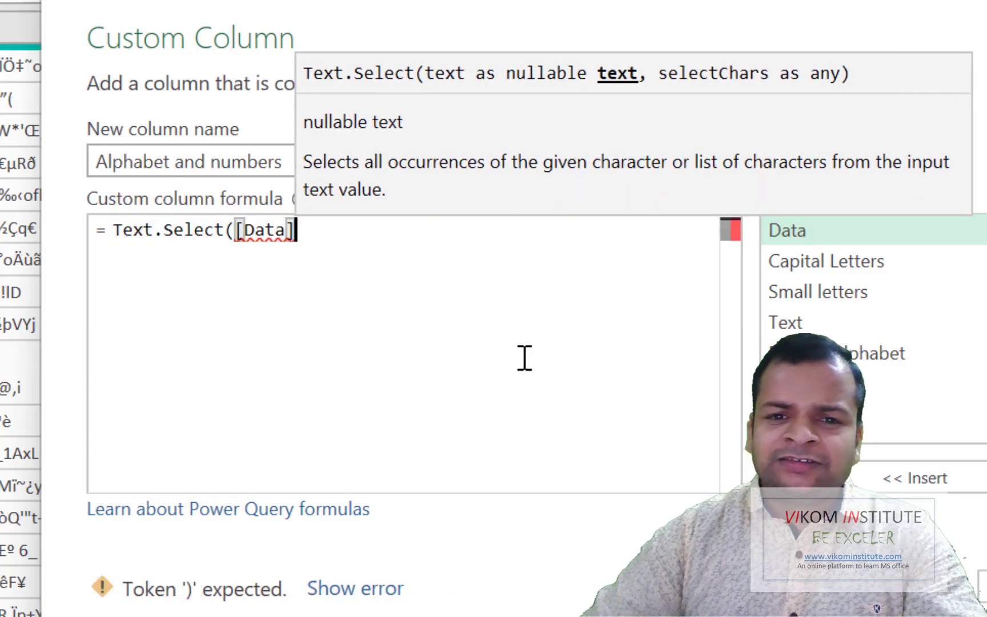
text(,)
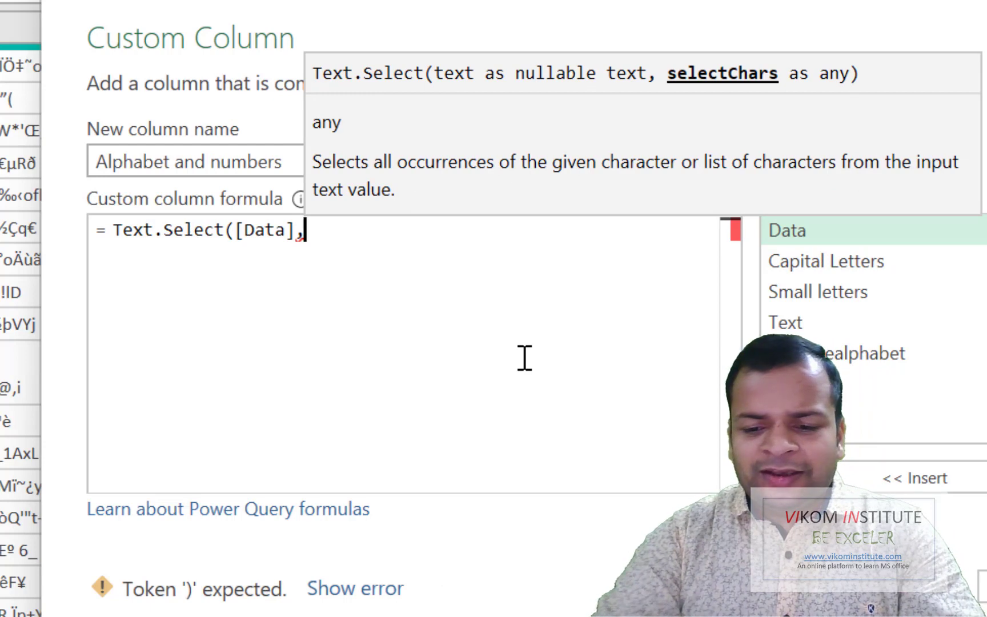
text({)
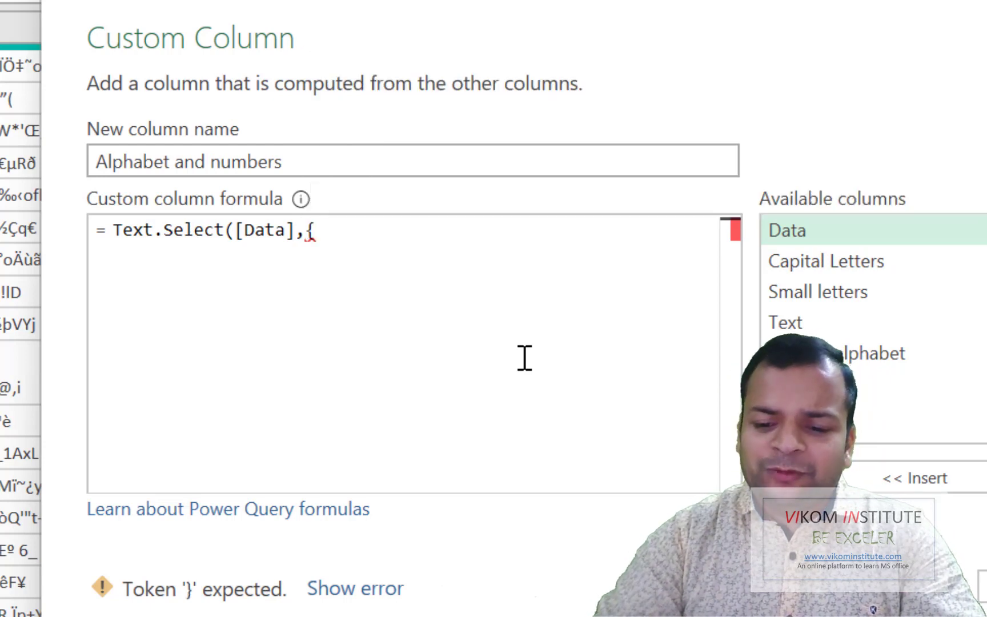
text("")
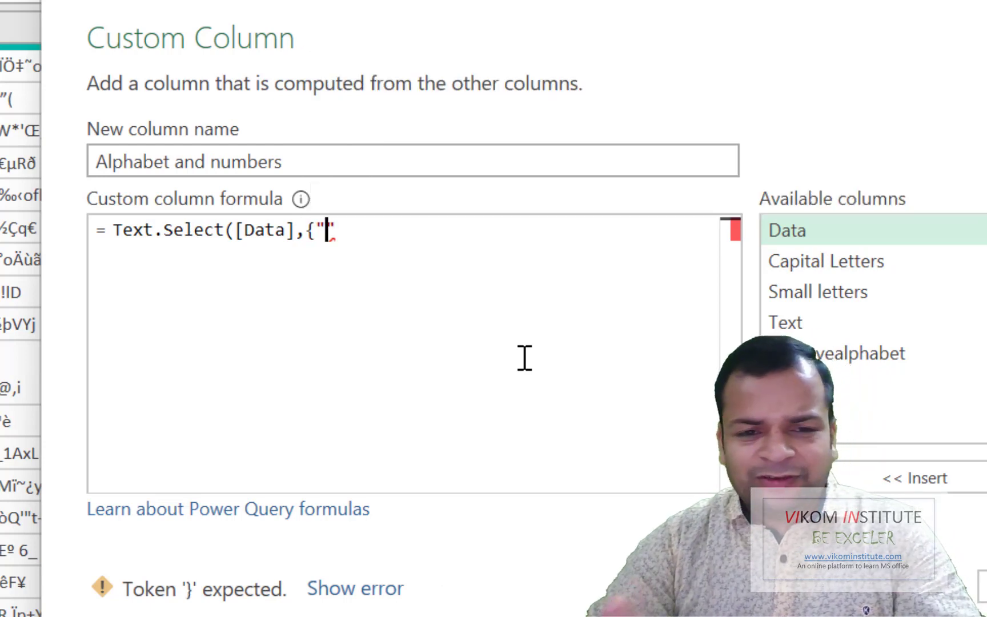
text(a)
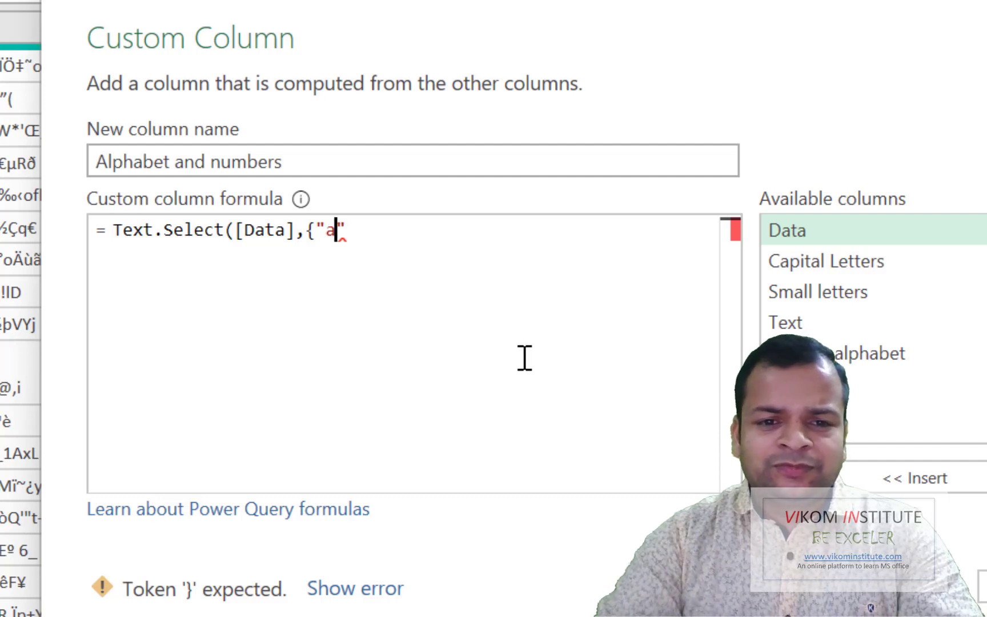
key(BackSpace)
text(A".)
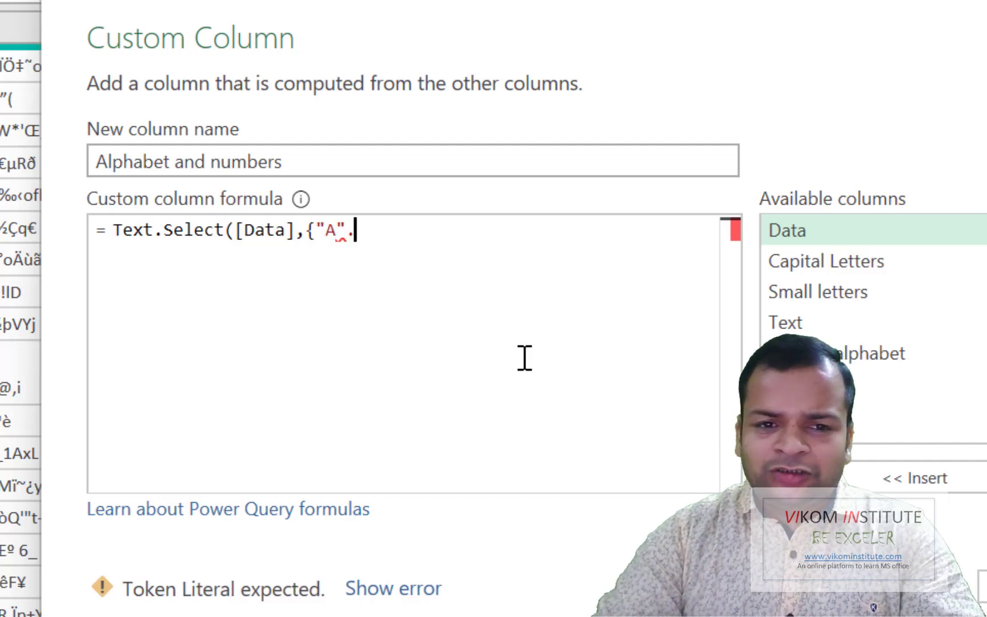
text(.")
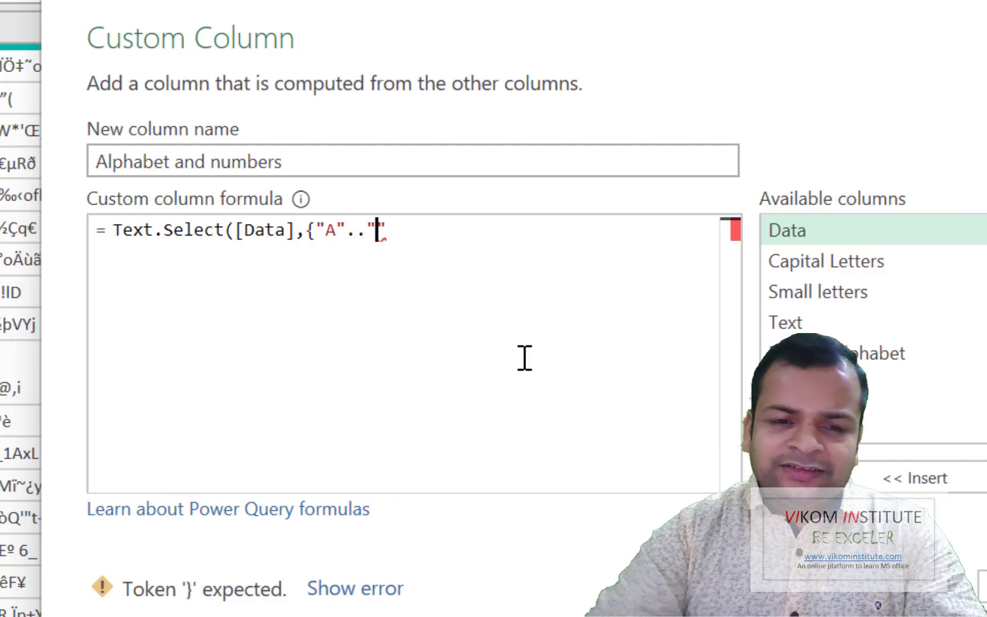
text(Z",)
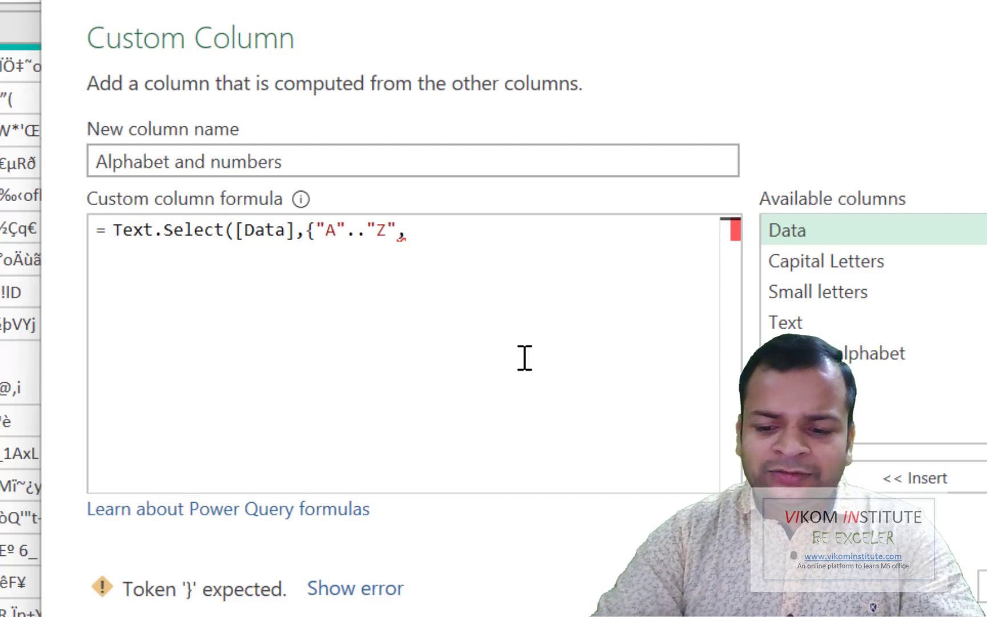
Add the lowercase range "a".."z" to the character list of the Text.Select formula
text("")
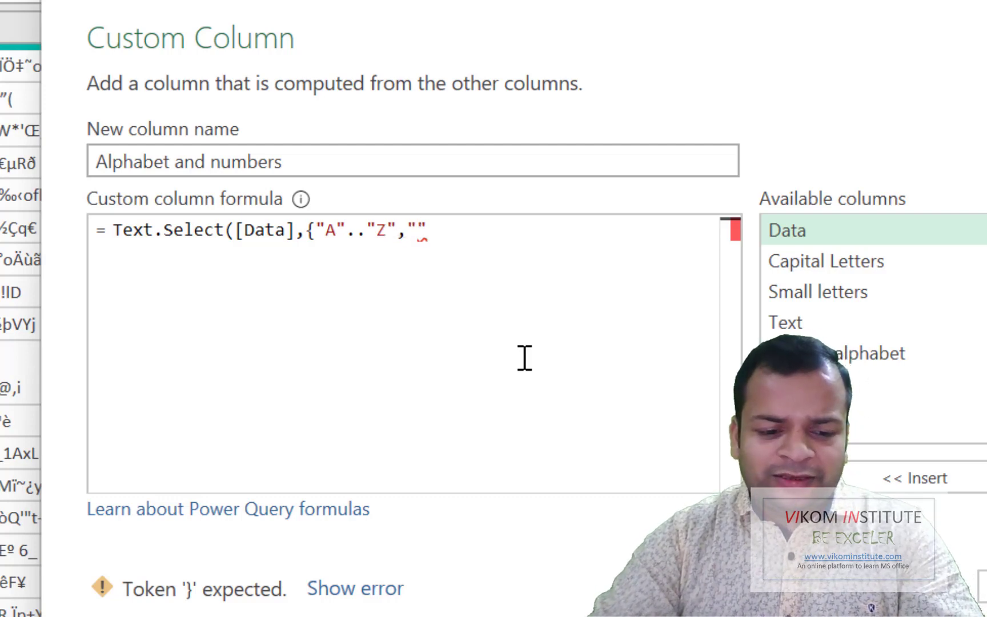
text(a)
text(.."")
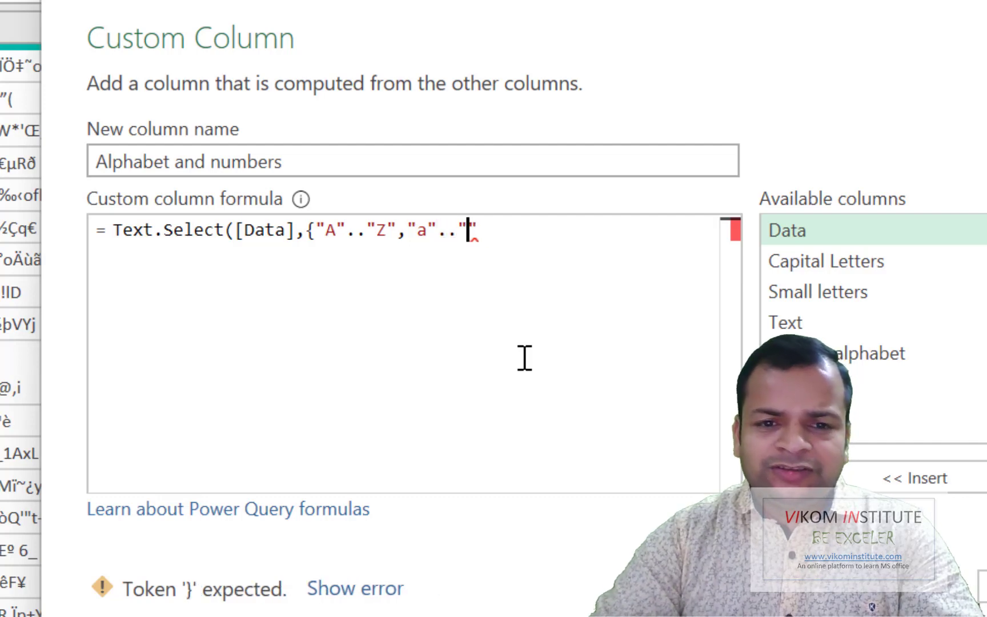
text(z)
key(Right)
text(,)
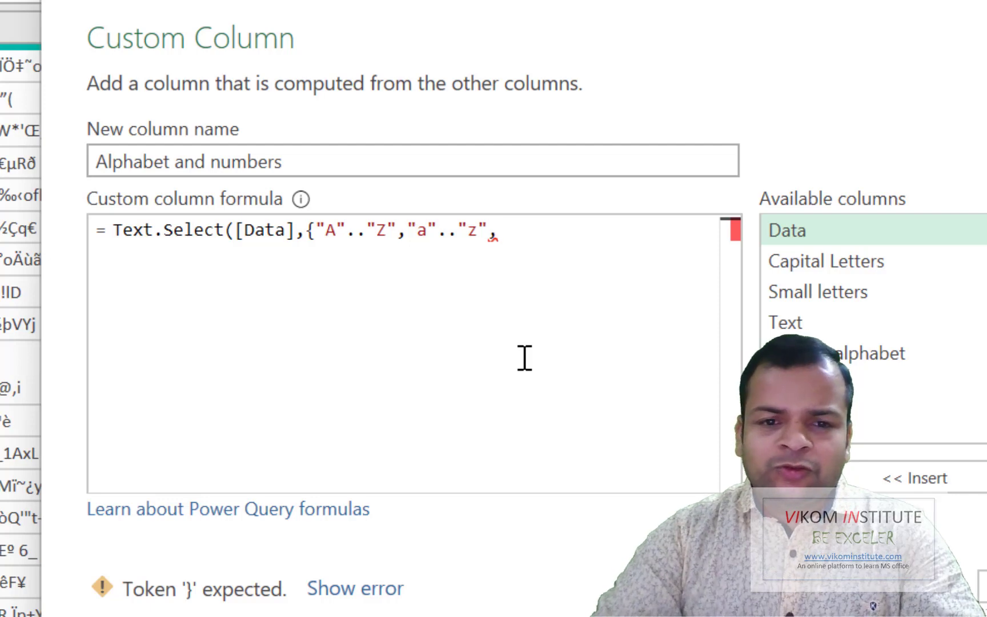
Complete the formula as Text.Select([Data],{"A".."Z","a".."z","0".."9"}) and add the "Alphabet and numbers" column to the query
text("")
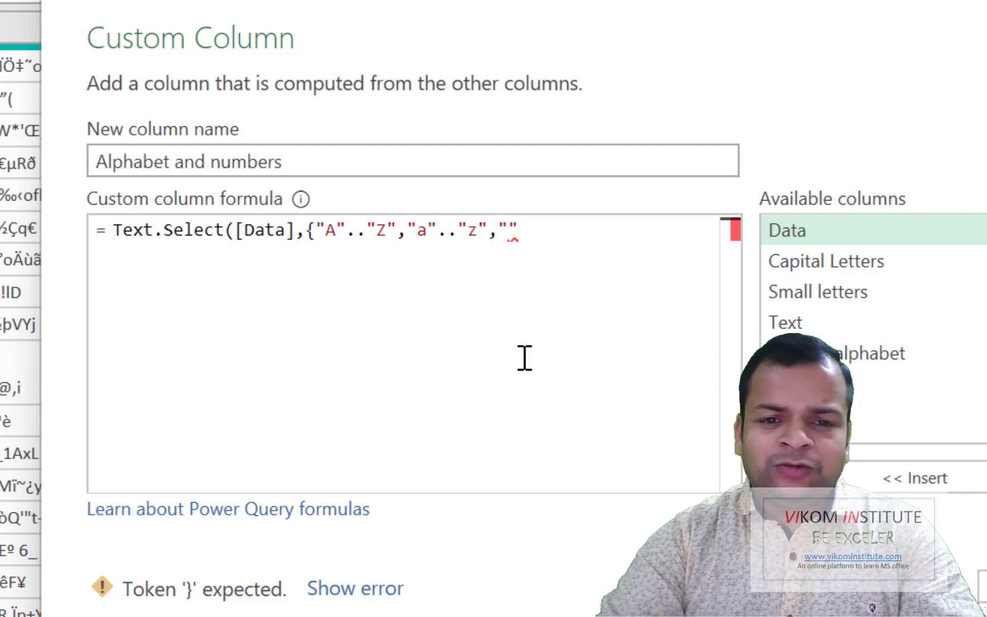
text(0")
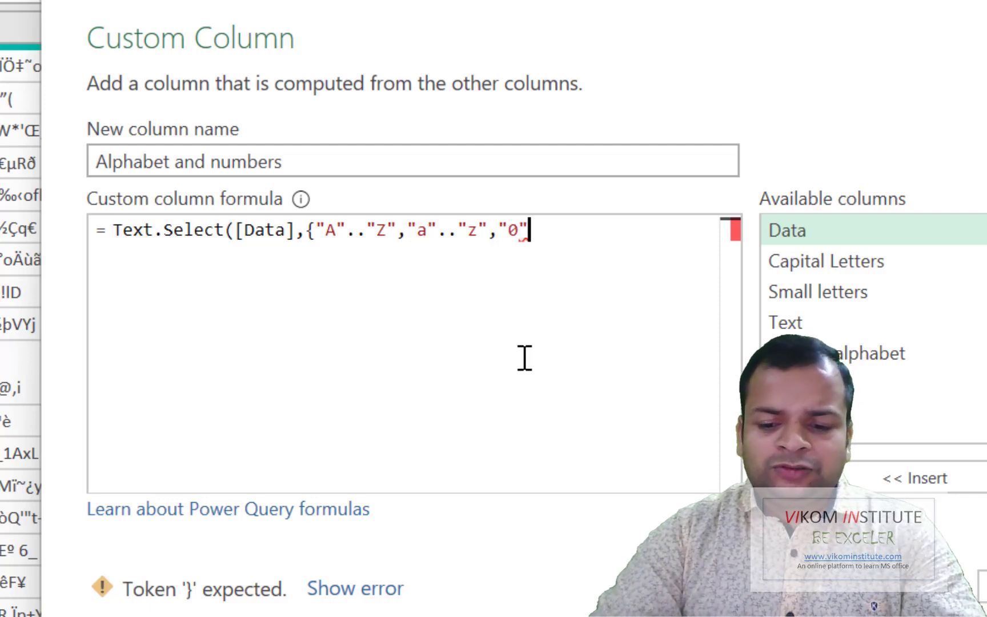
text(..")
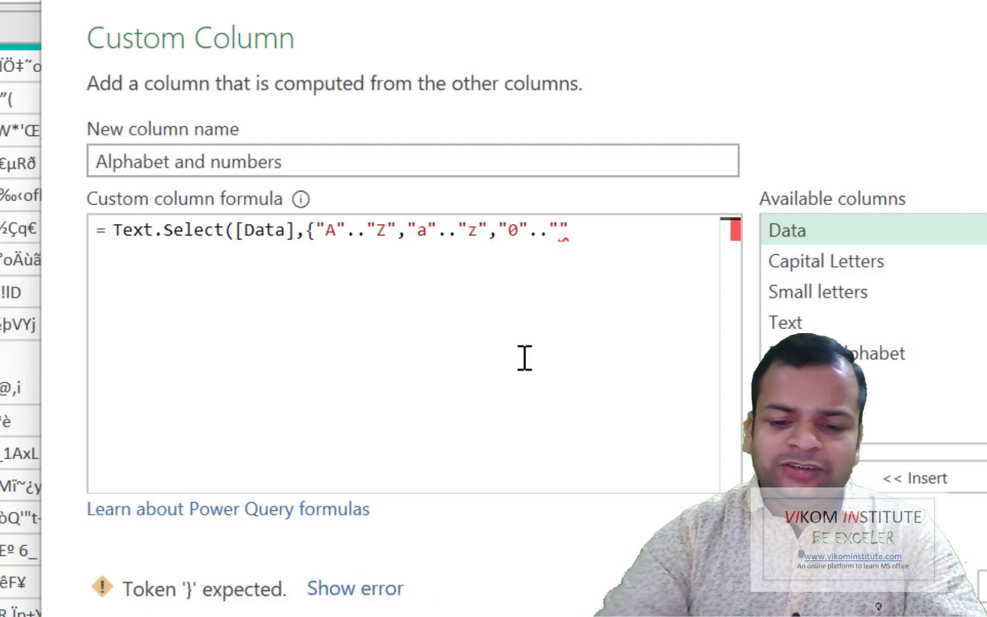
text(9")
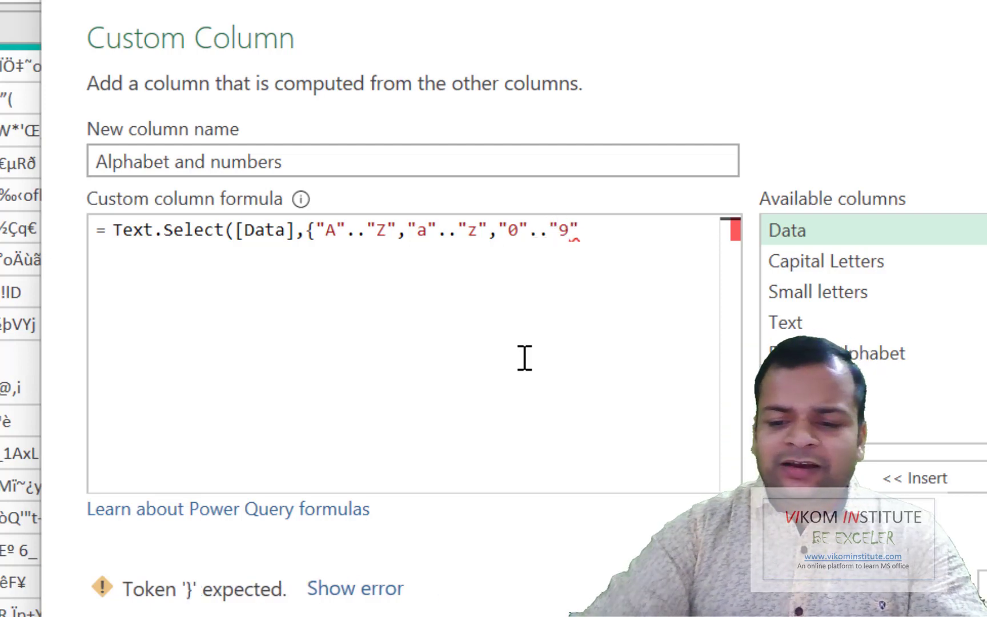
text(}))
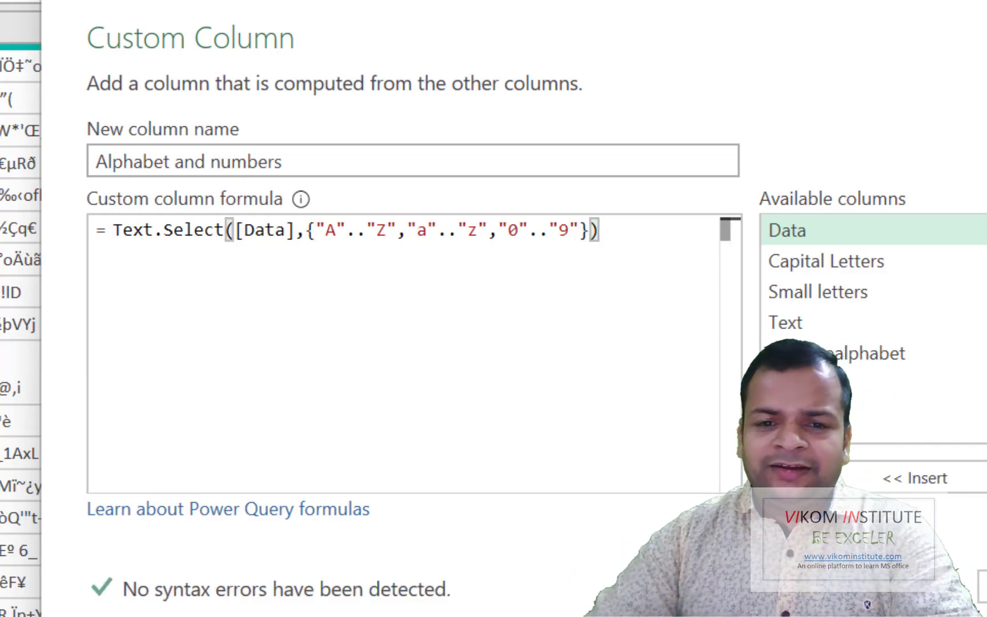
click(982, 586)
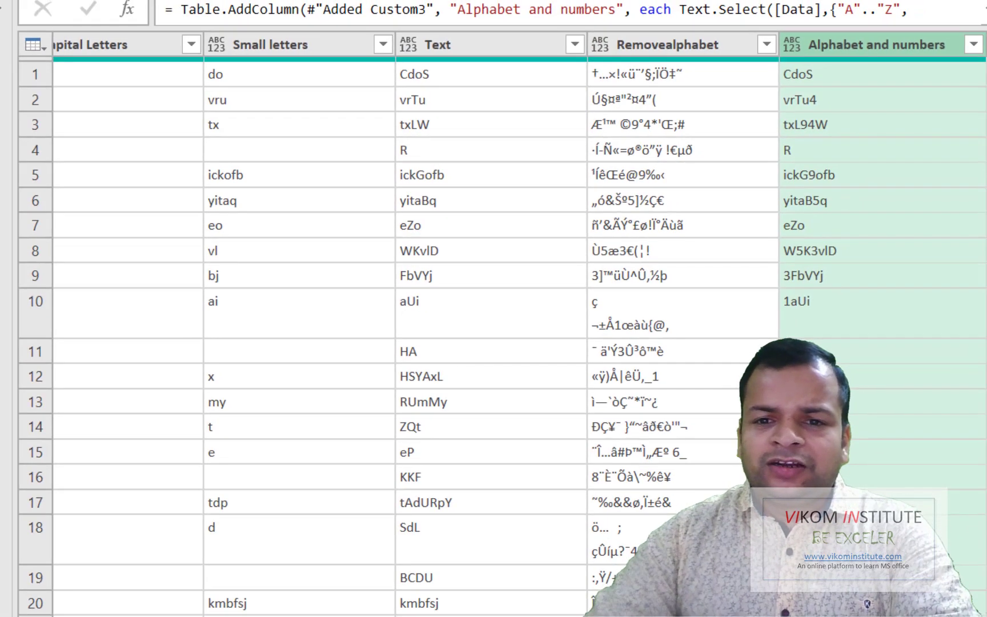